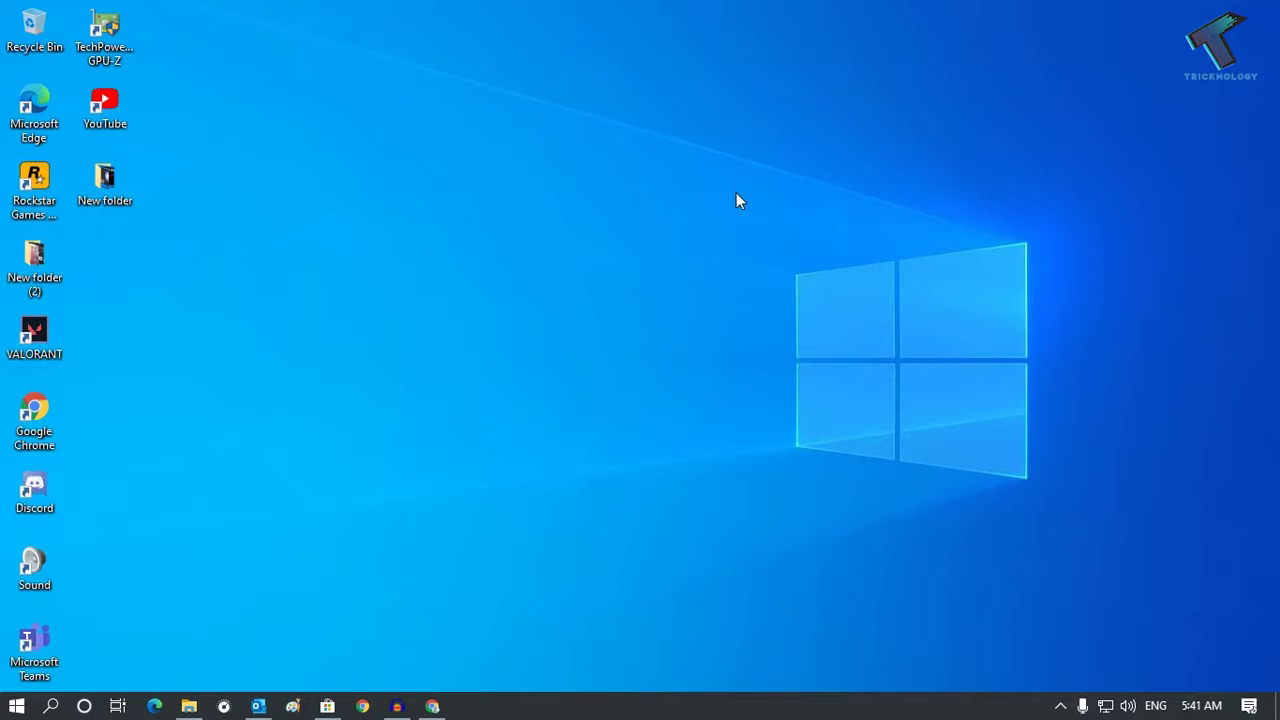
# Switch to Google Chrome and open the page chrome://net-internals/#dns
pyautogui.click(432, 706)
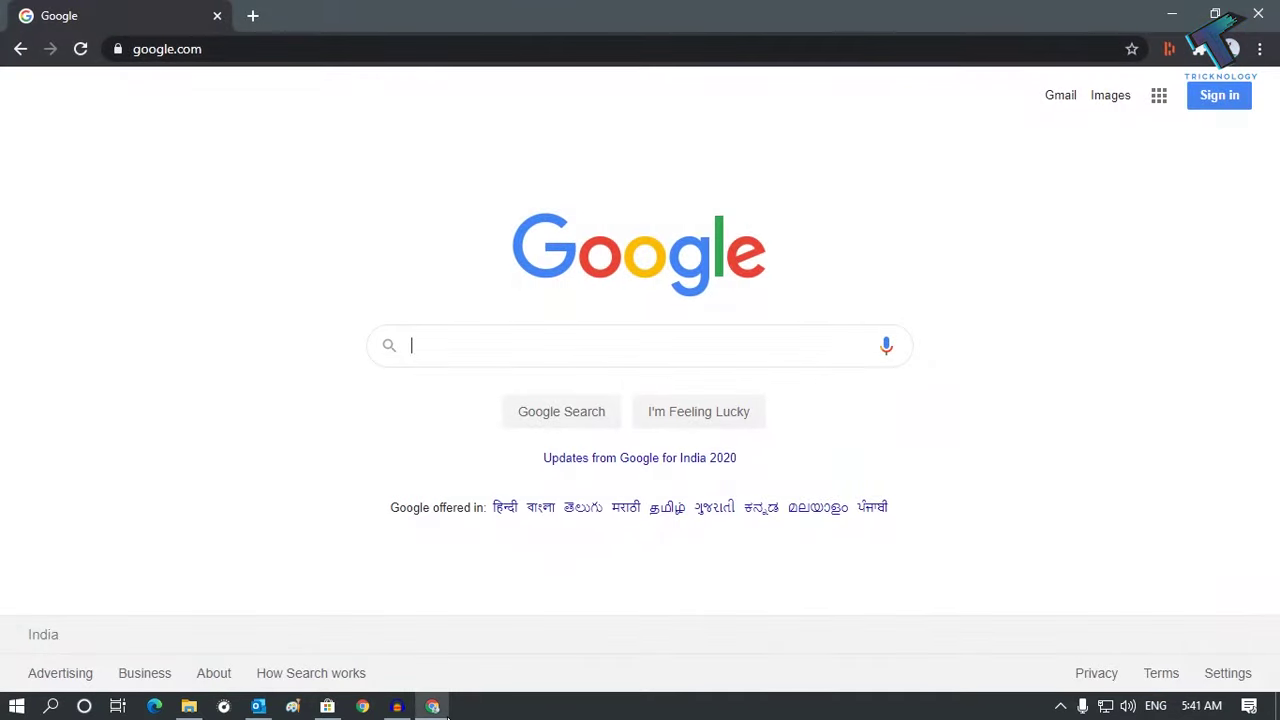
pyautogui.click(250, 55)
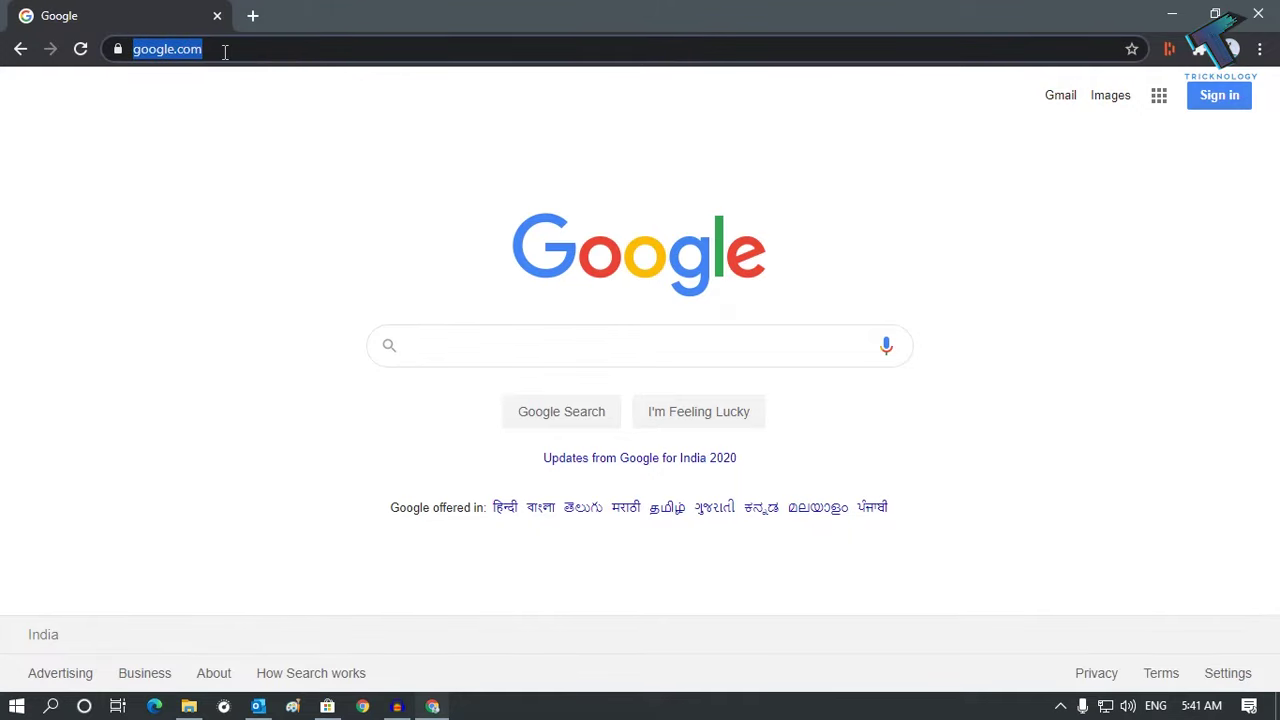
pyautogui.write('chrome')
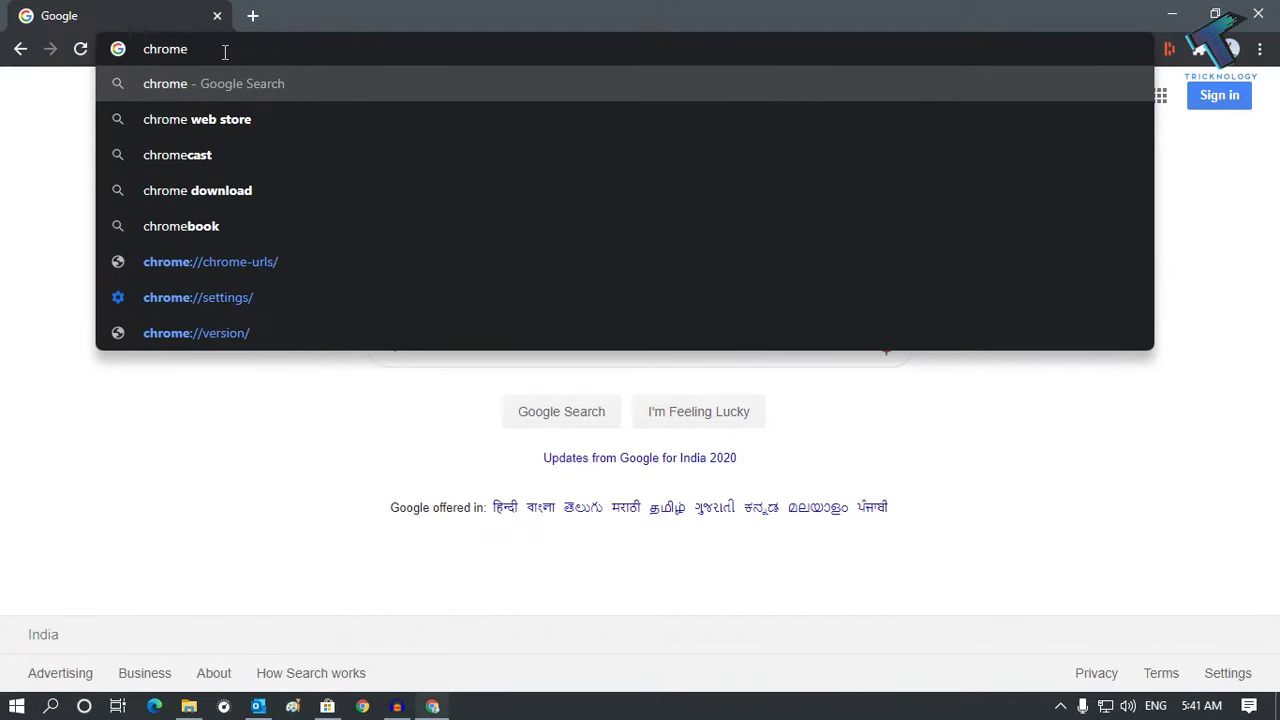
pyautogui.write(':/')
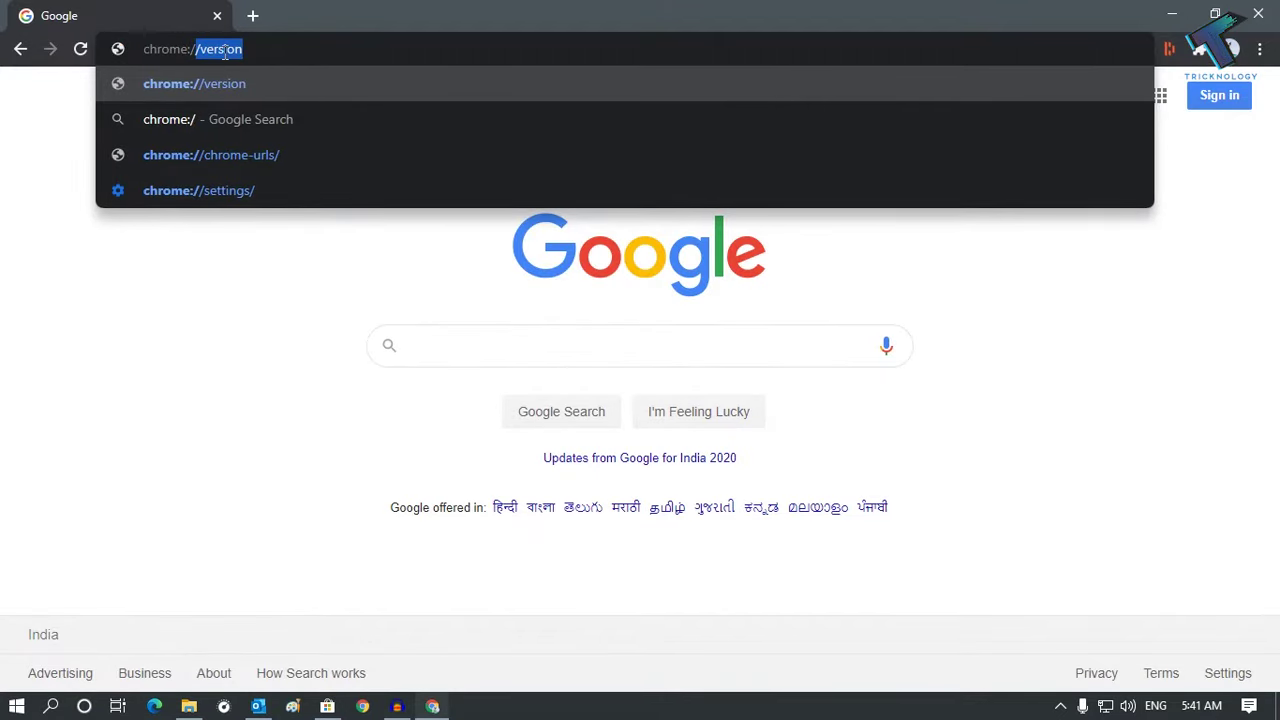
pyautogui.write('/')
pyautogui.write('net')
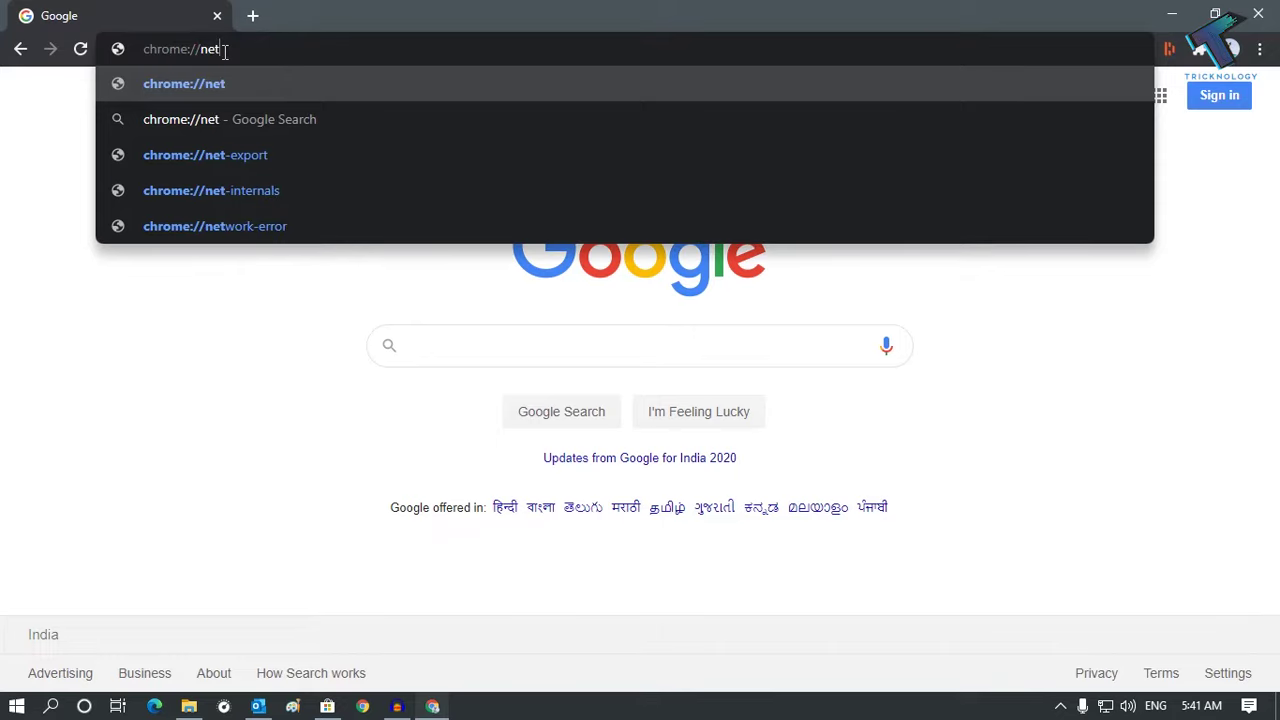
pyautogui.write('-inter')
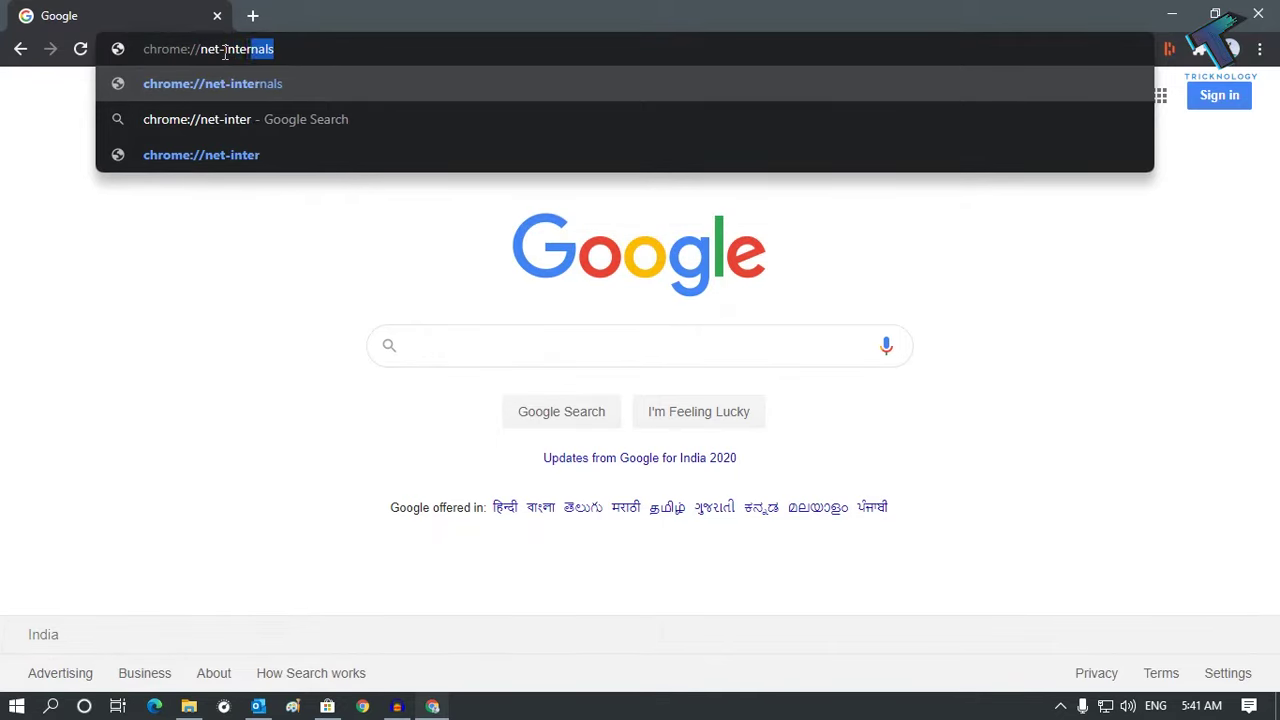
pyautogui.write('nals/')
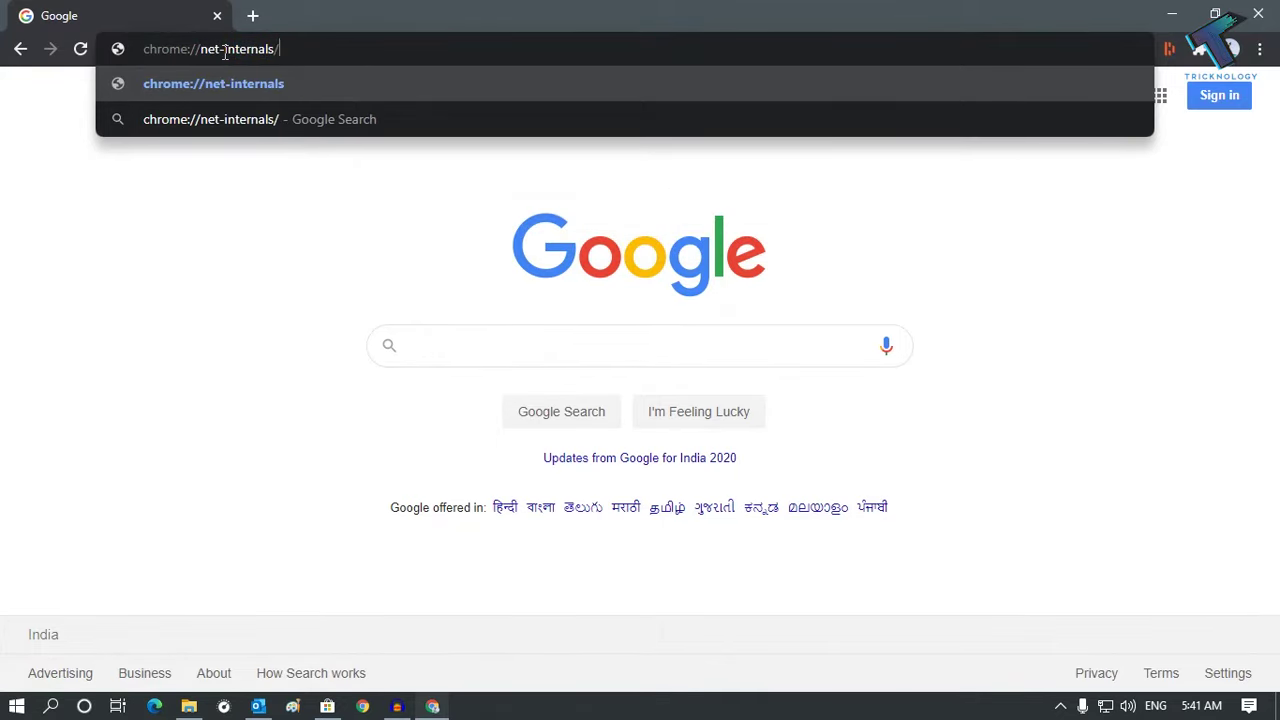
pyautogui.write('#dns')
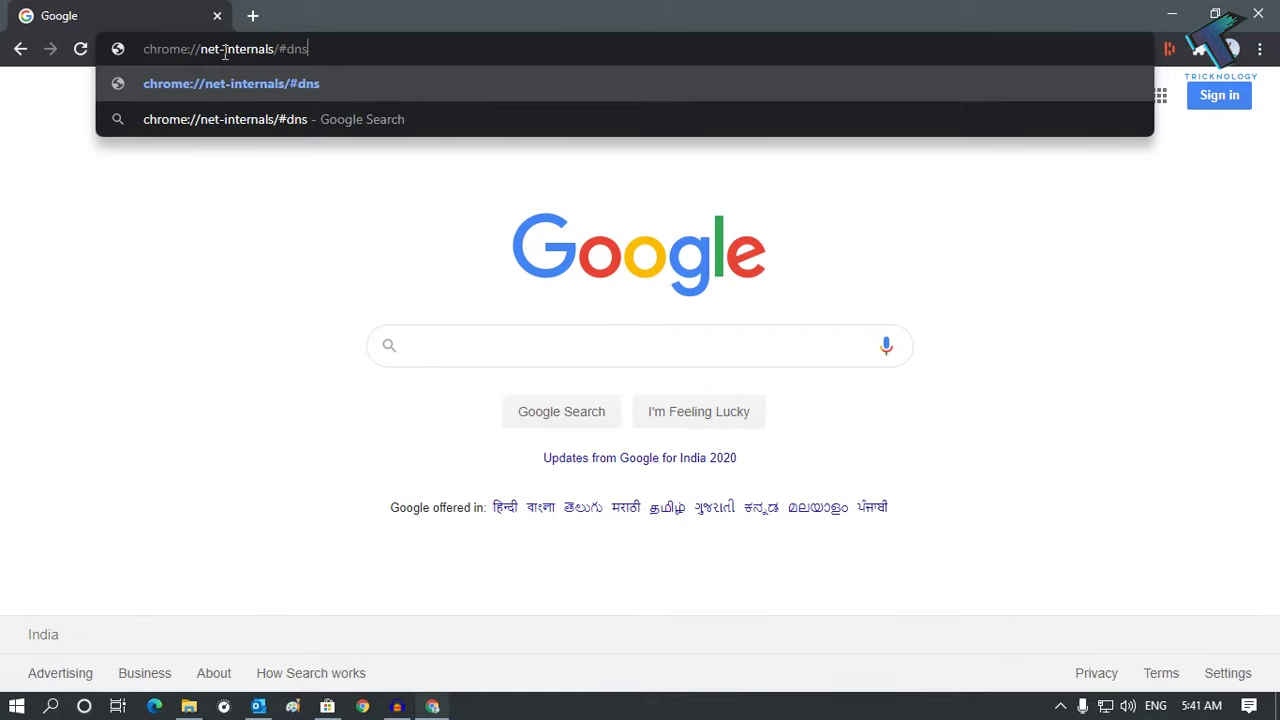
pyautogui.press('Return')
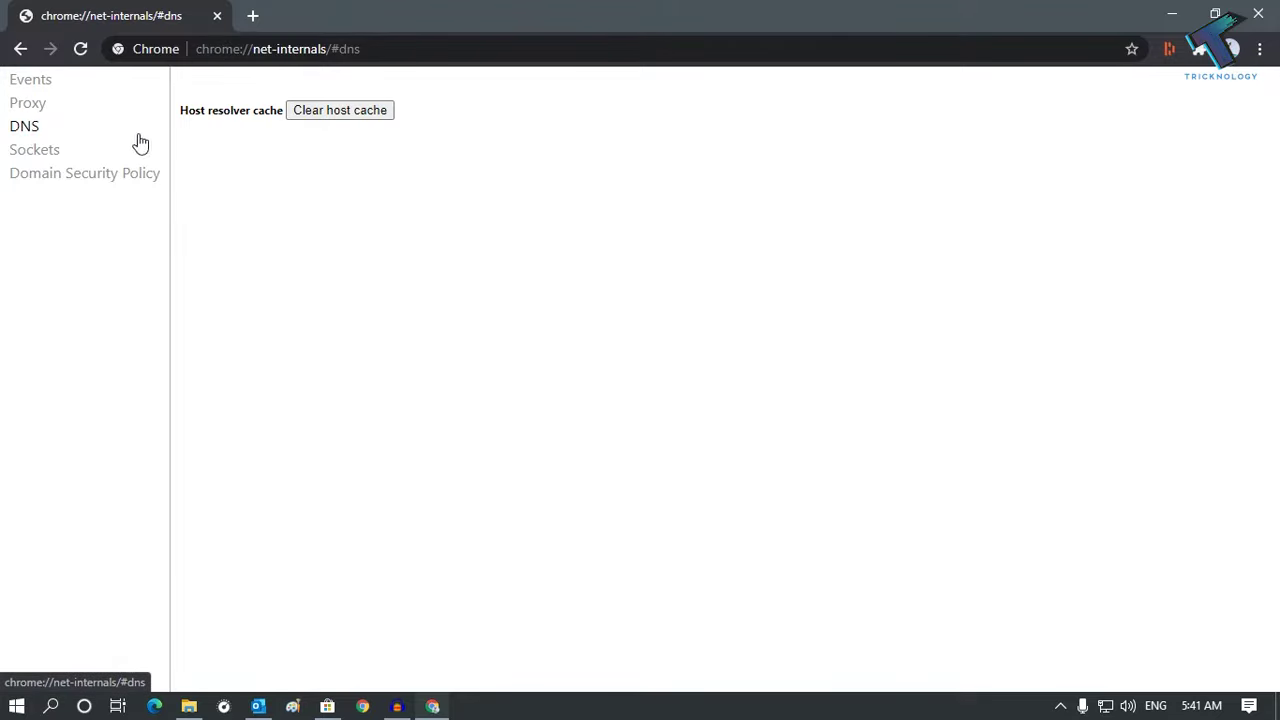
# Clear the browser's host resolver cache, and minimize the browser window
pyautogui.click(325, 117)
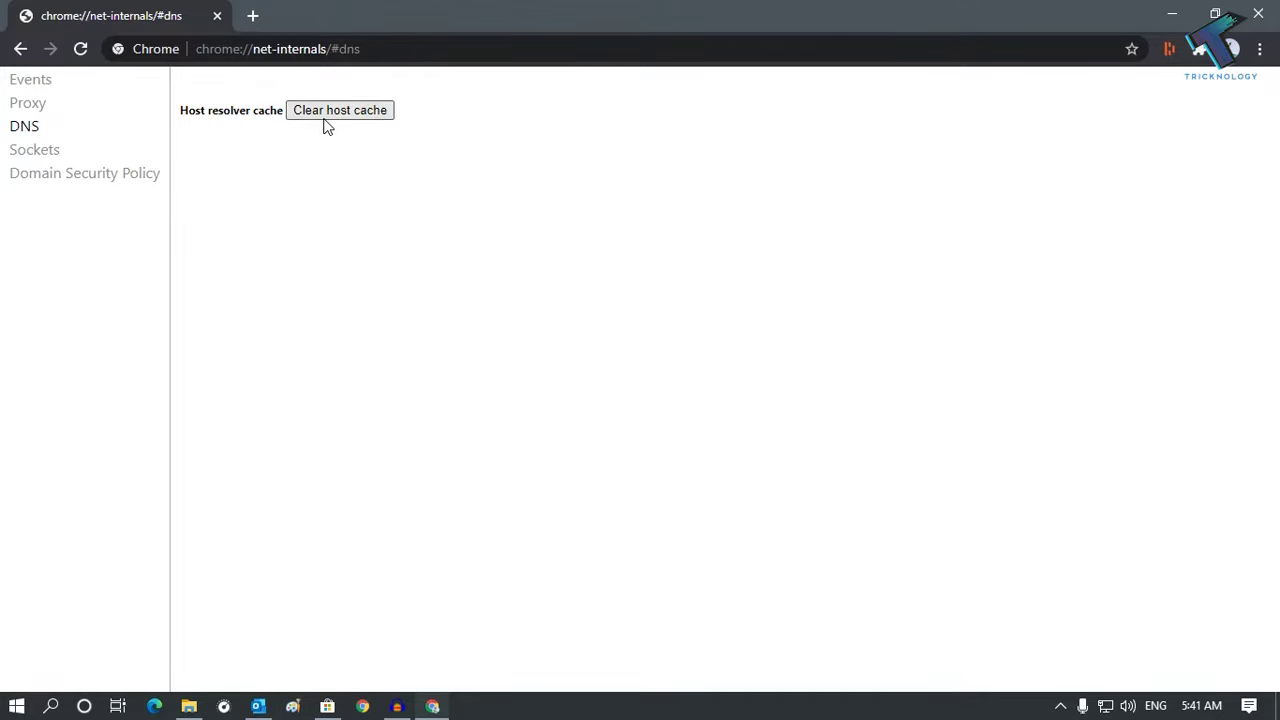
pyautogui.click(389, 111)
pyautogui.click(323, 110)
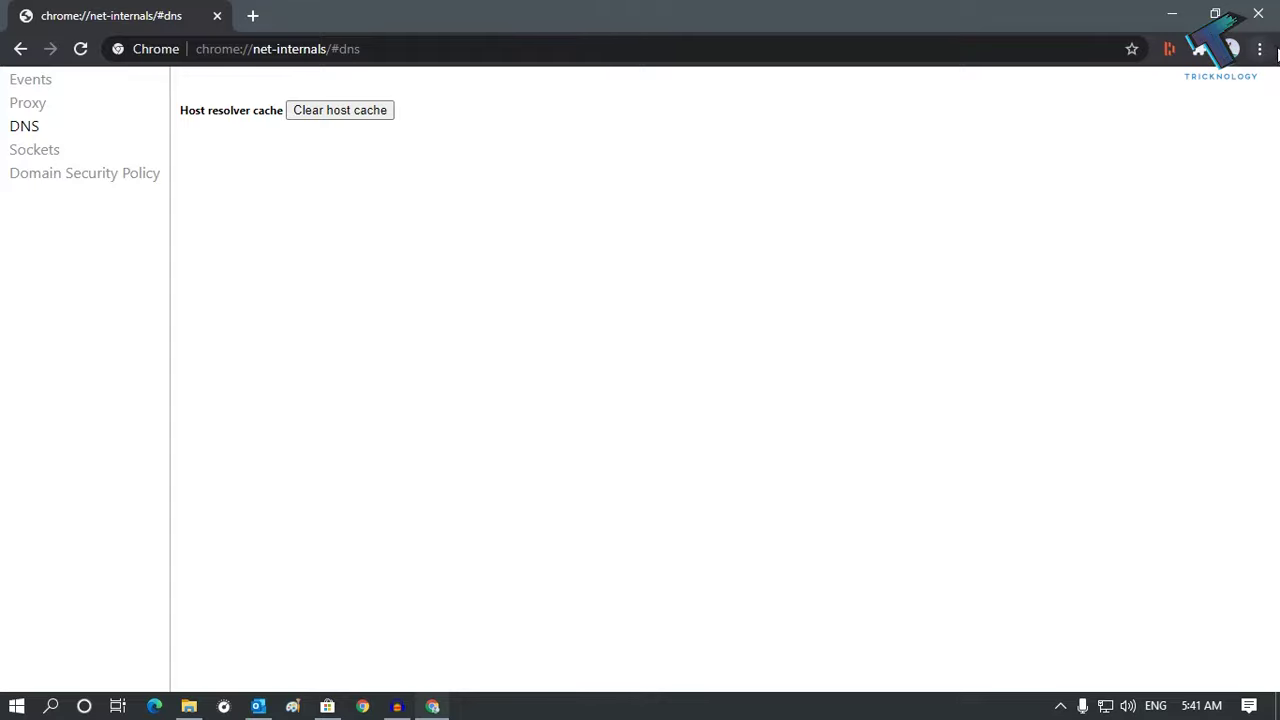
pyautogui.click(1176, 16)
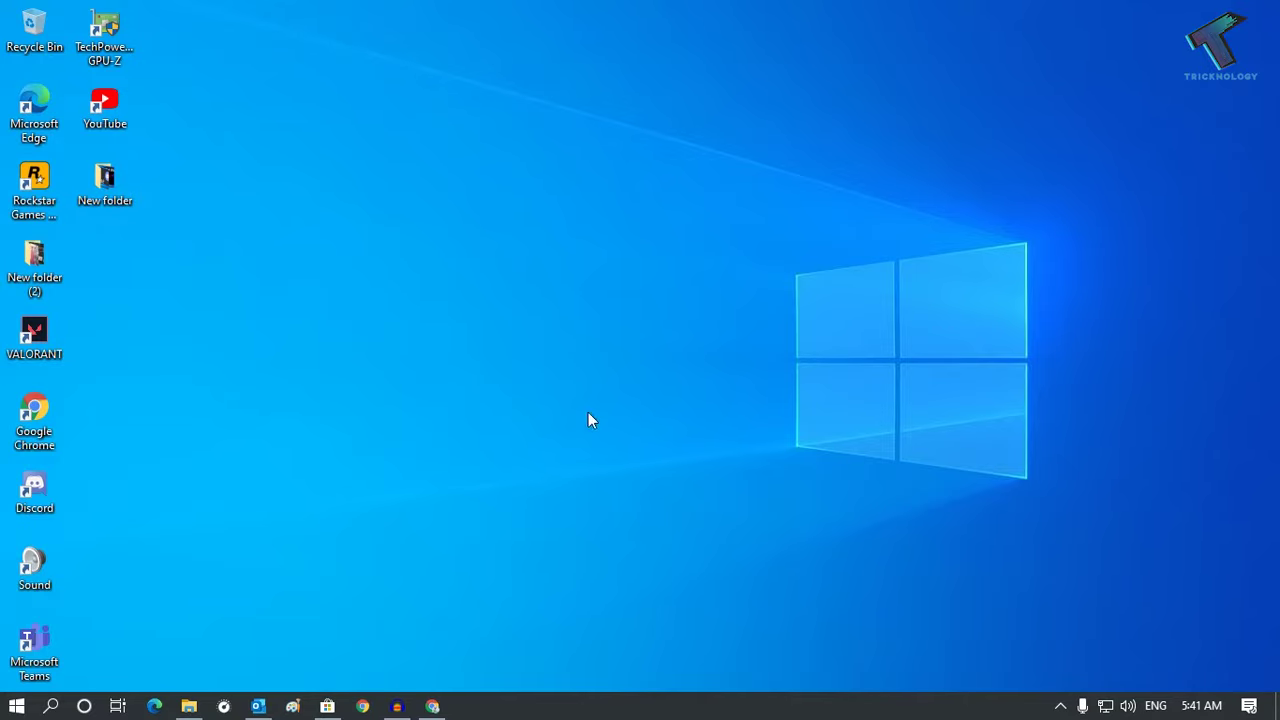
# Open the Windows Control Panel and keep its items shown by Category
pyautogui.click(6, 708)
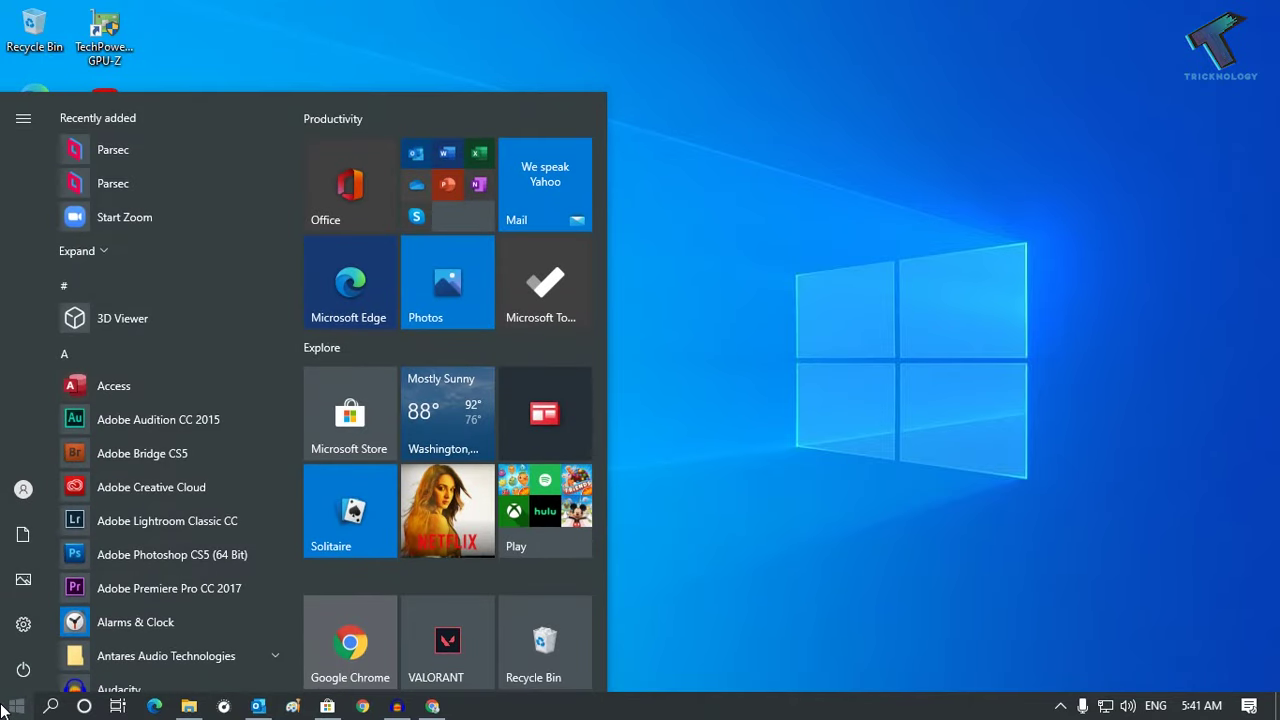
pyautogui.write('controle')
pyautogui.press('BackSpace')
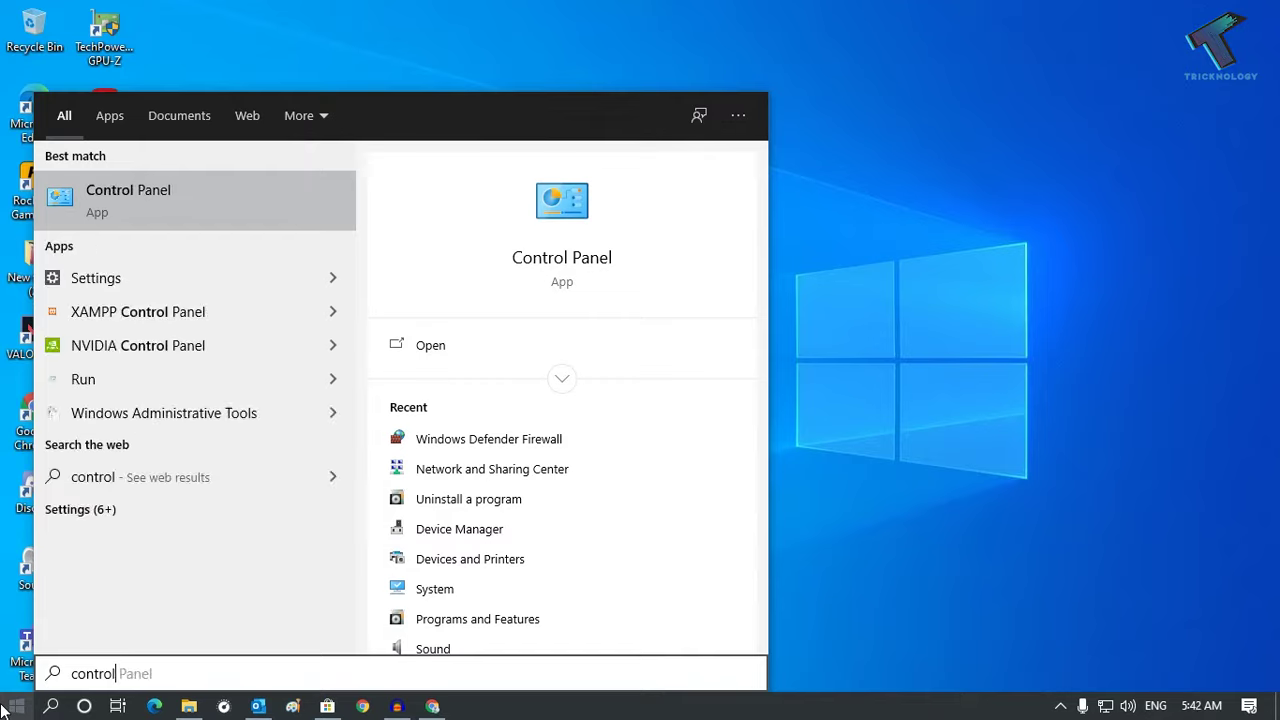
pyautogui.write('panel')
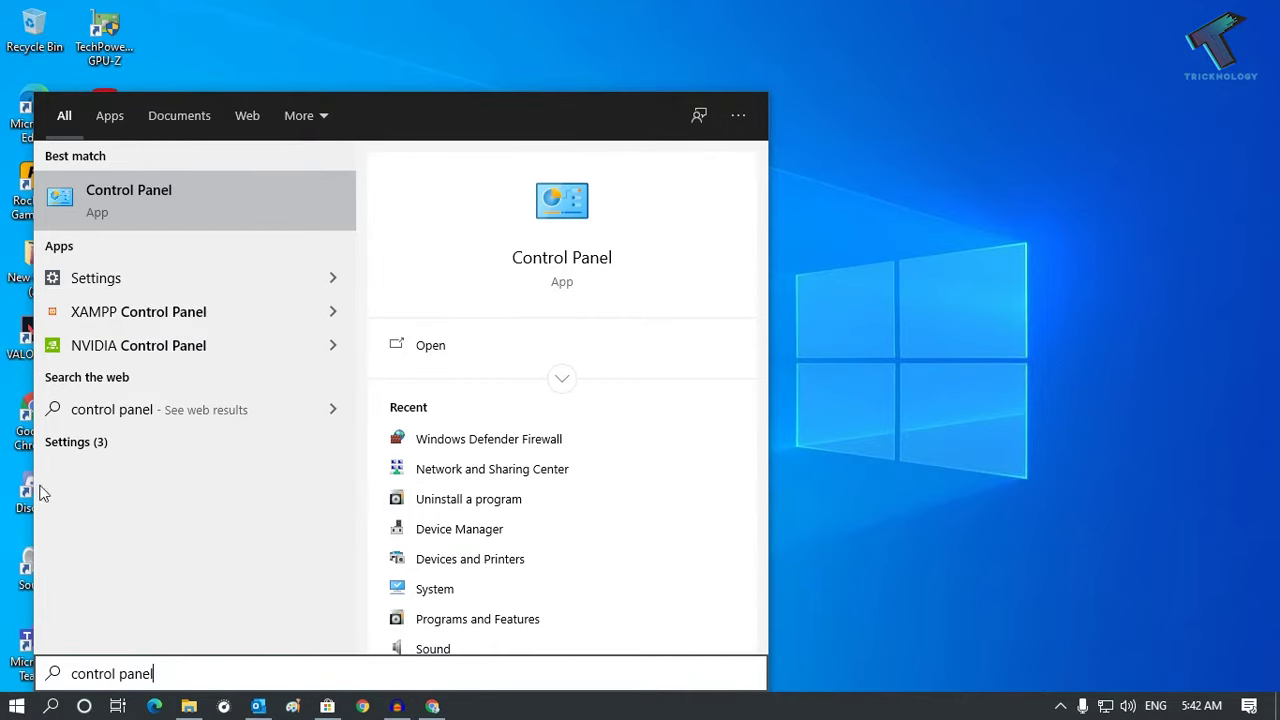
pyautogui.click(104, 222)
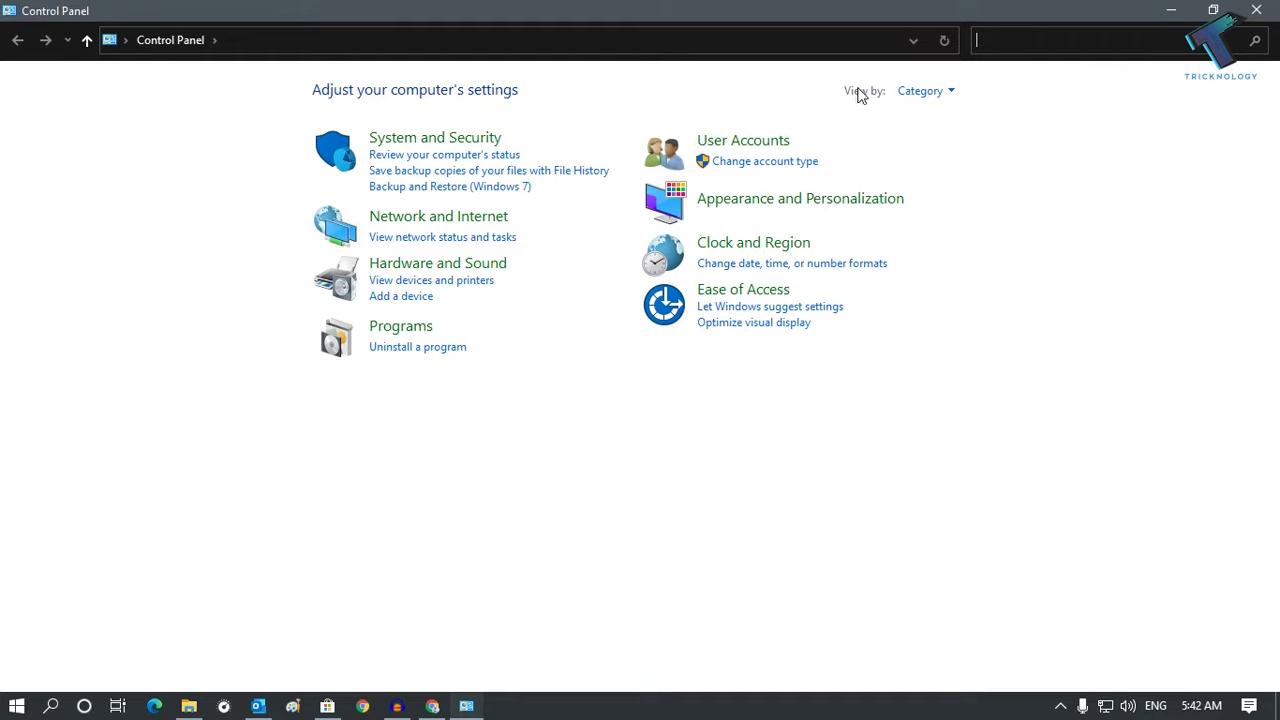
pyautogui.click(938, 92)
pyautogui.click(944, 119)
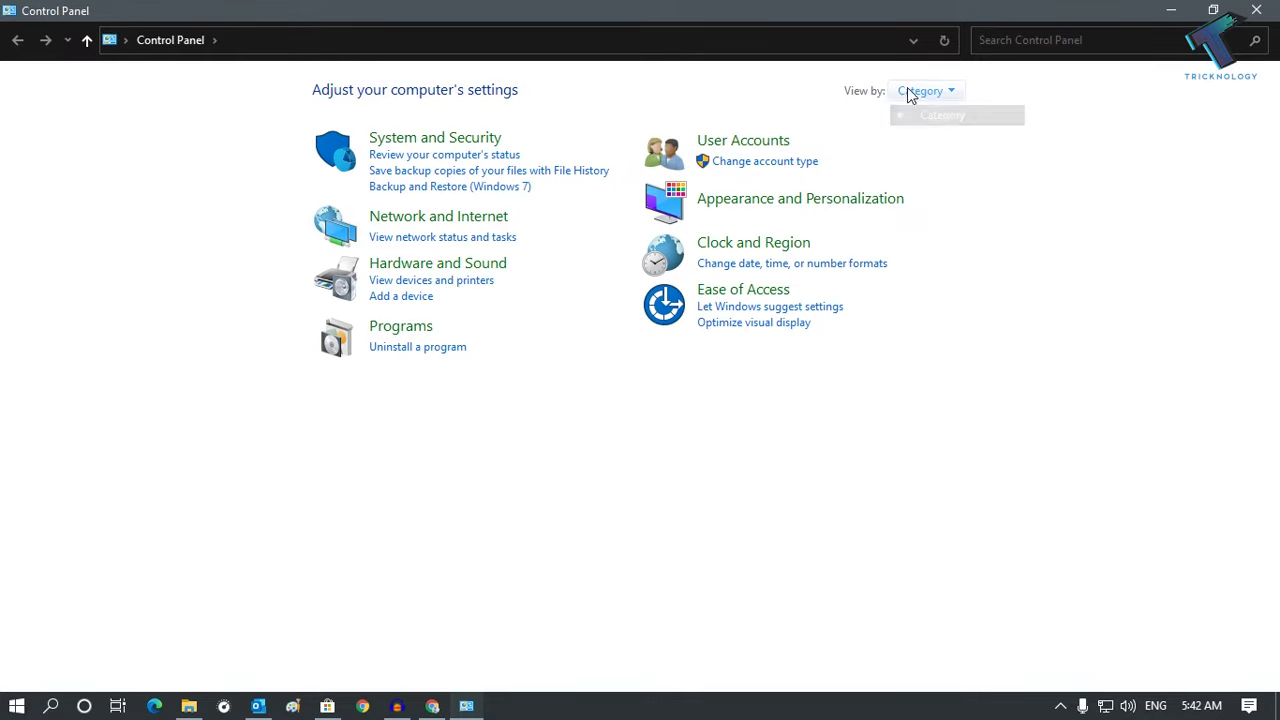
# Go to Network and Sharing Center under Network and Internet and open the adapter settings
pyautogui.click(446, 224)
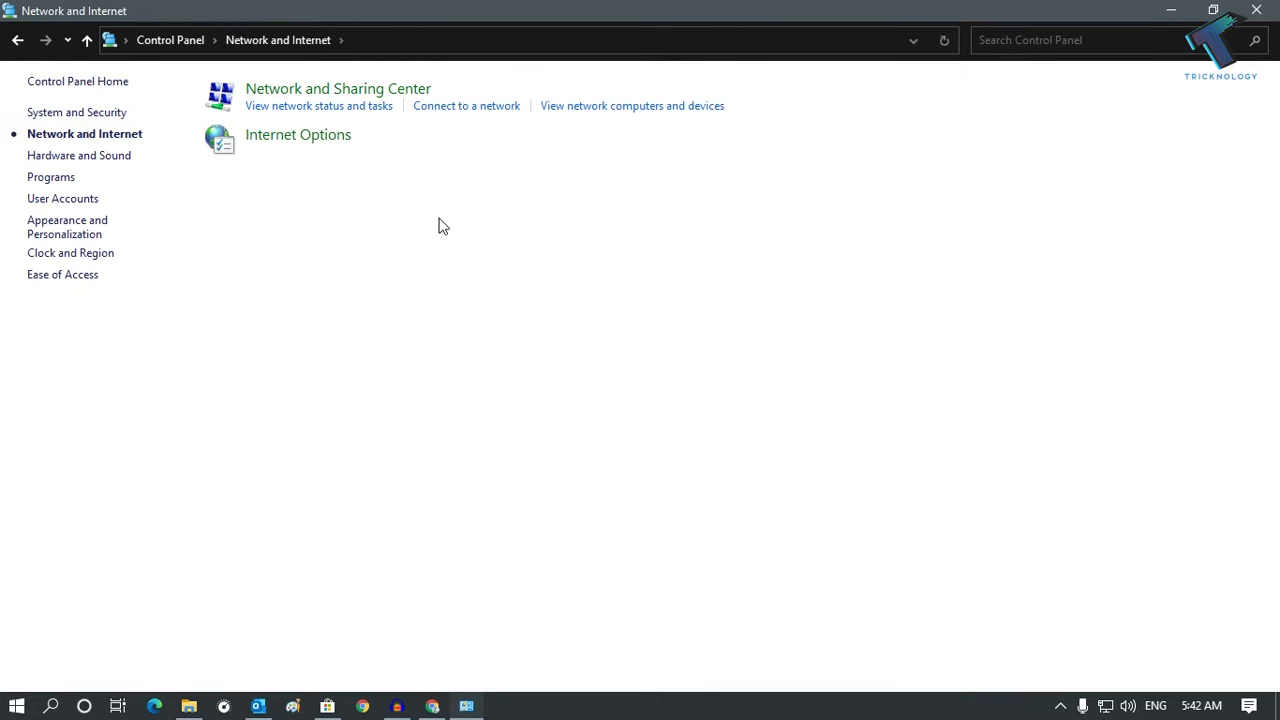
pyautogui.click(372, 93)
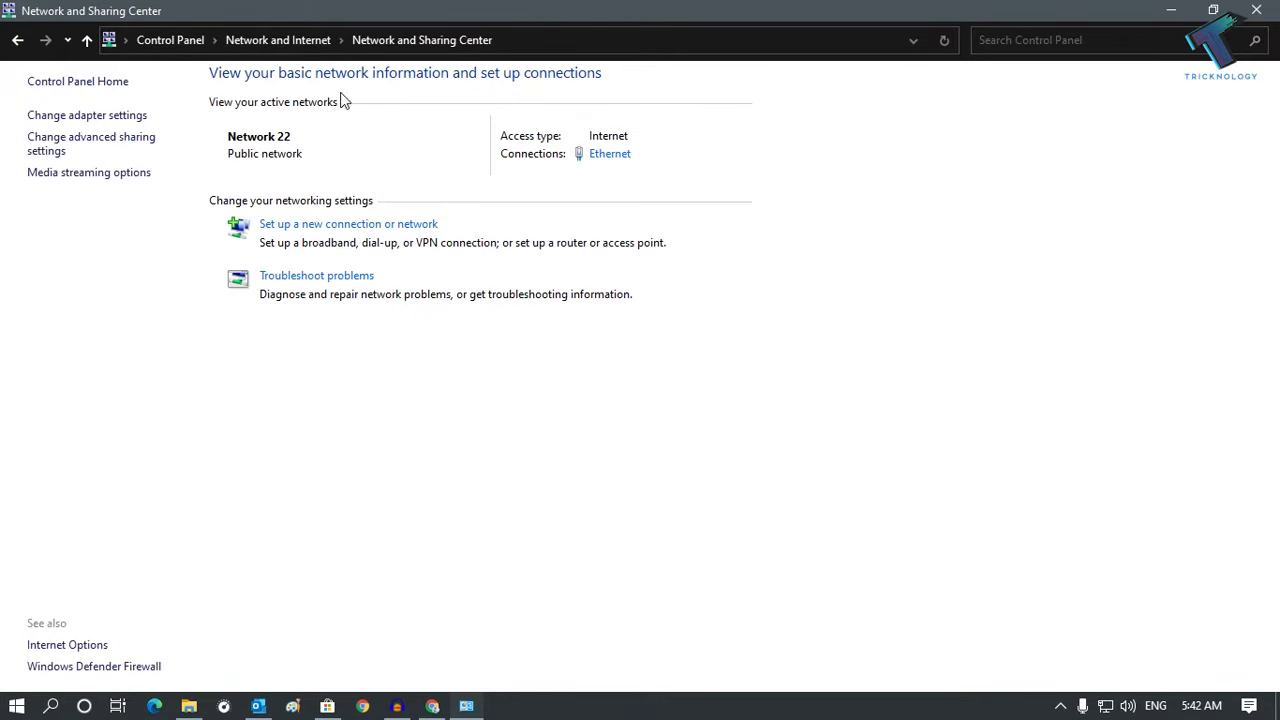
pyautogui.click(88, 116)
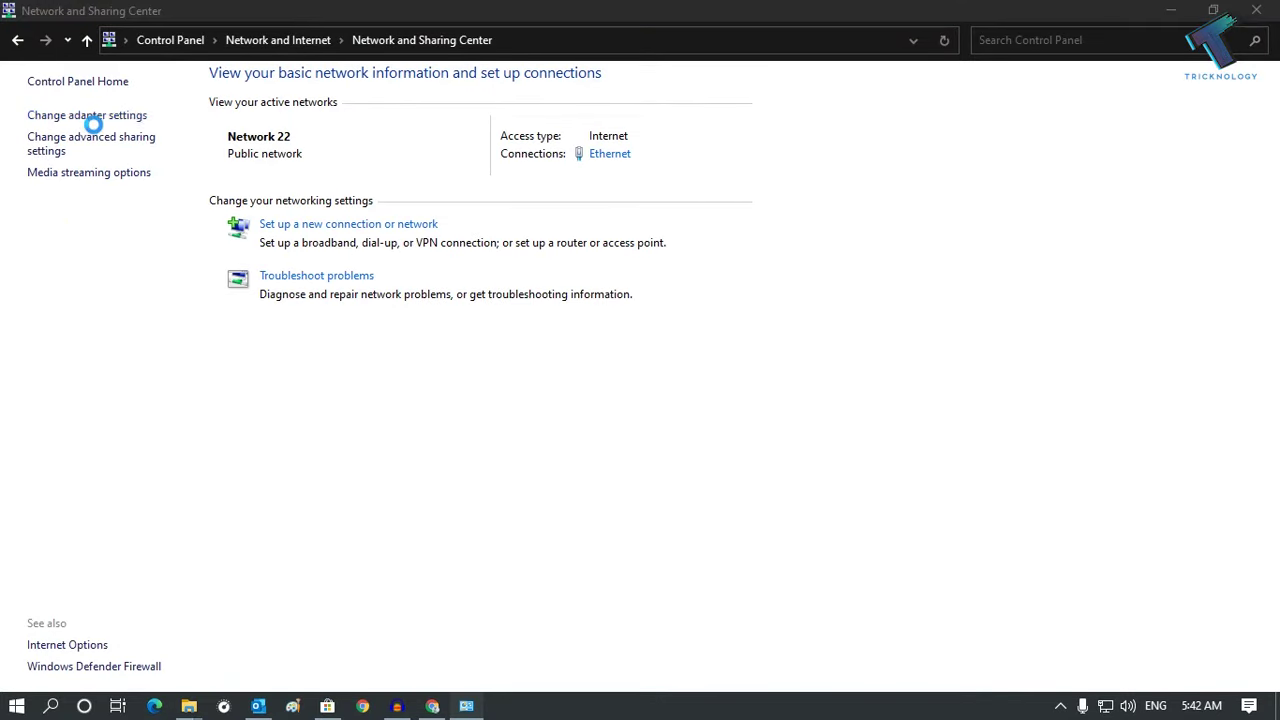
pyautogui.moveTo(294, 282); pyautogui.dragTo(1025, 89)
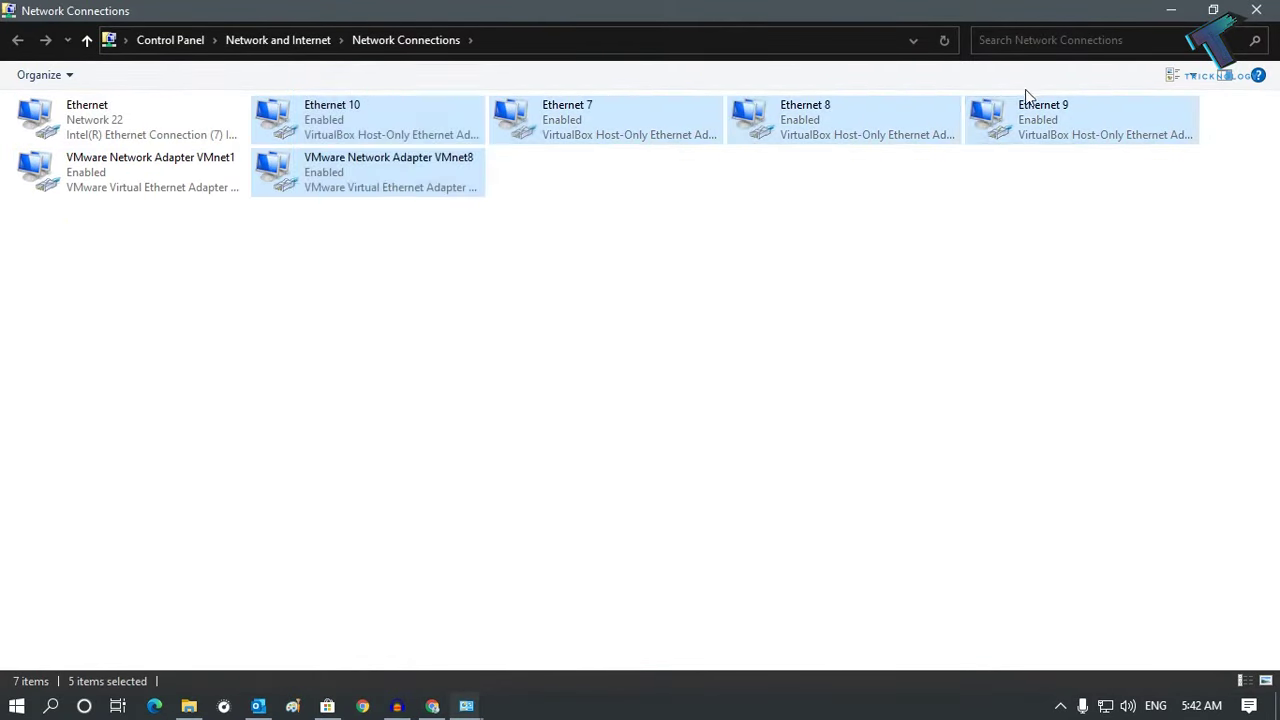
# Open the Internet Protocol Version 4 (TCP/IPv4) properties of the Ethernet adapter connected to Network 22
pyautogui.click(160, 138)
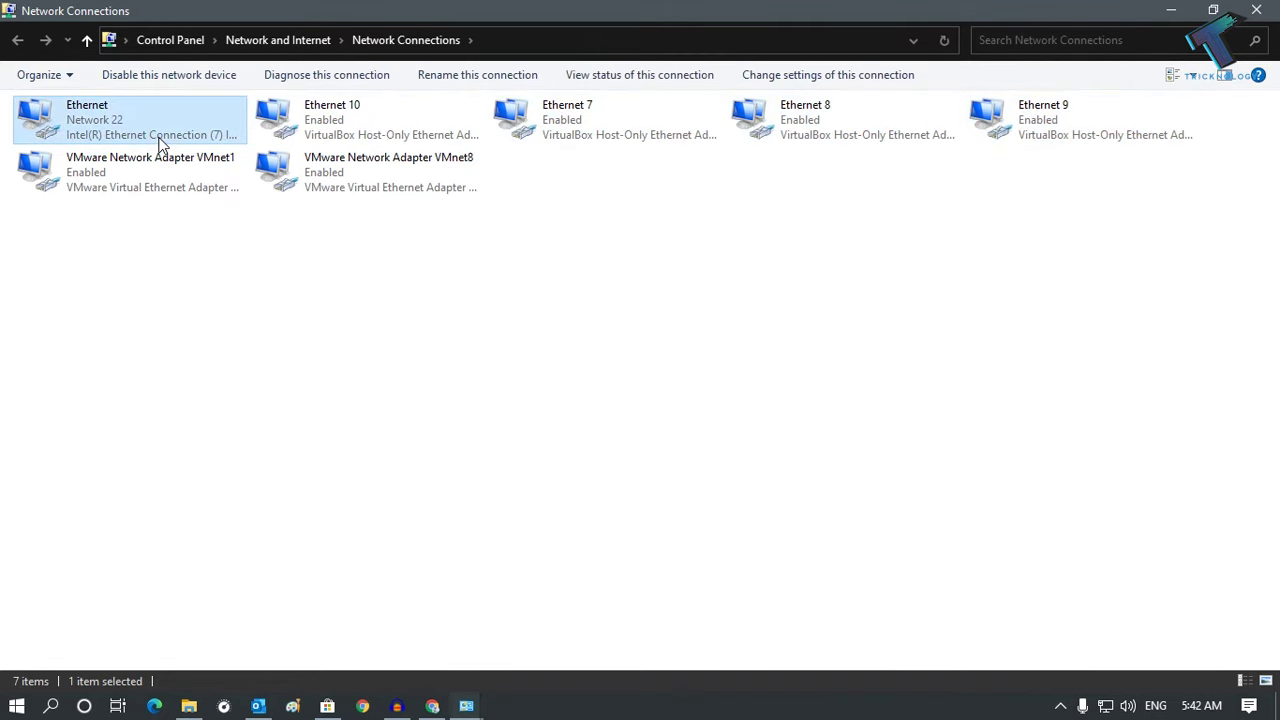
pyautogui.rightClick(91, 122)
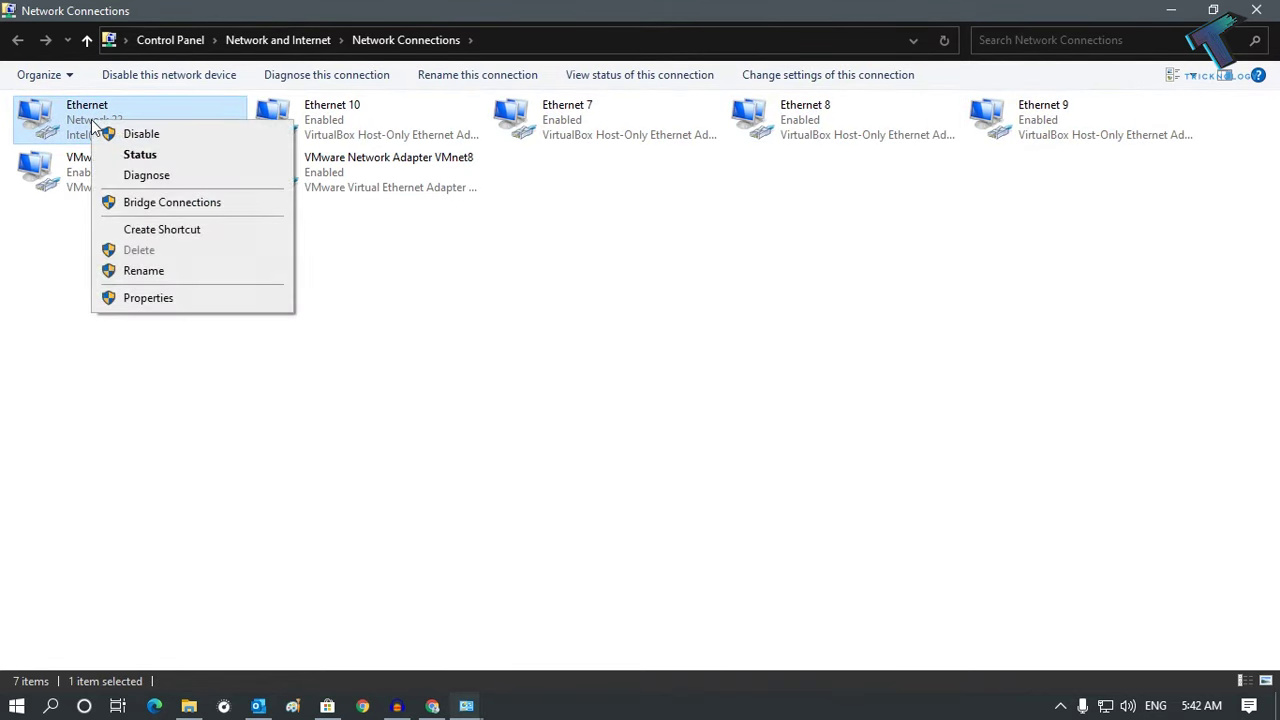
pyautogui.click(196, 306)
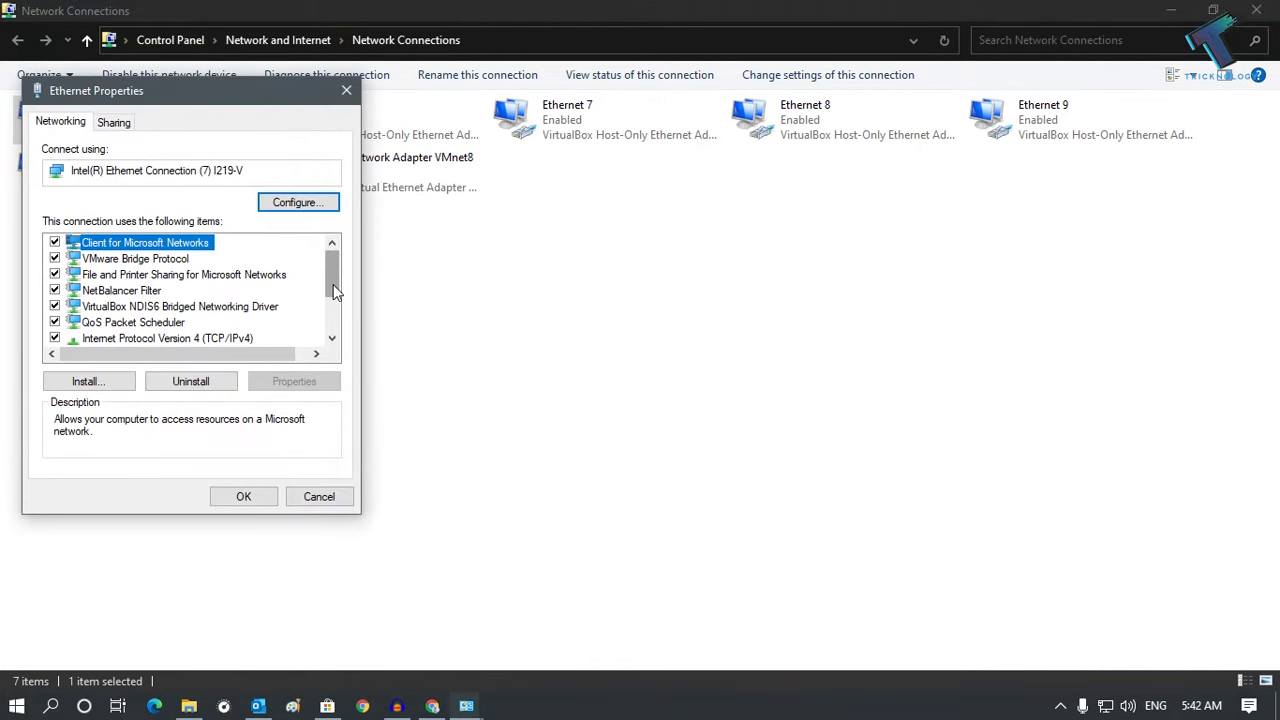
pyautogui.moveTo(334, 290); pyautogui.dragTo(336, 312)
pyautogui.doubleClick(244, 296)
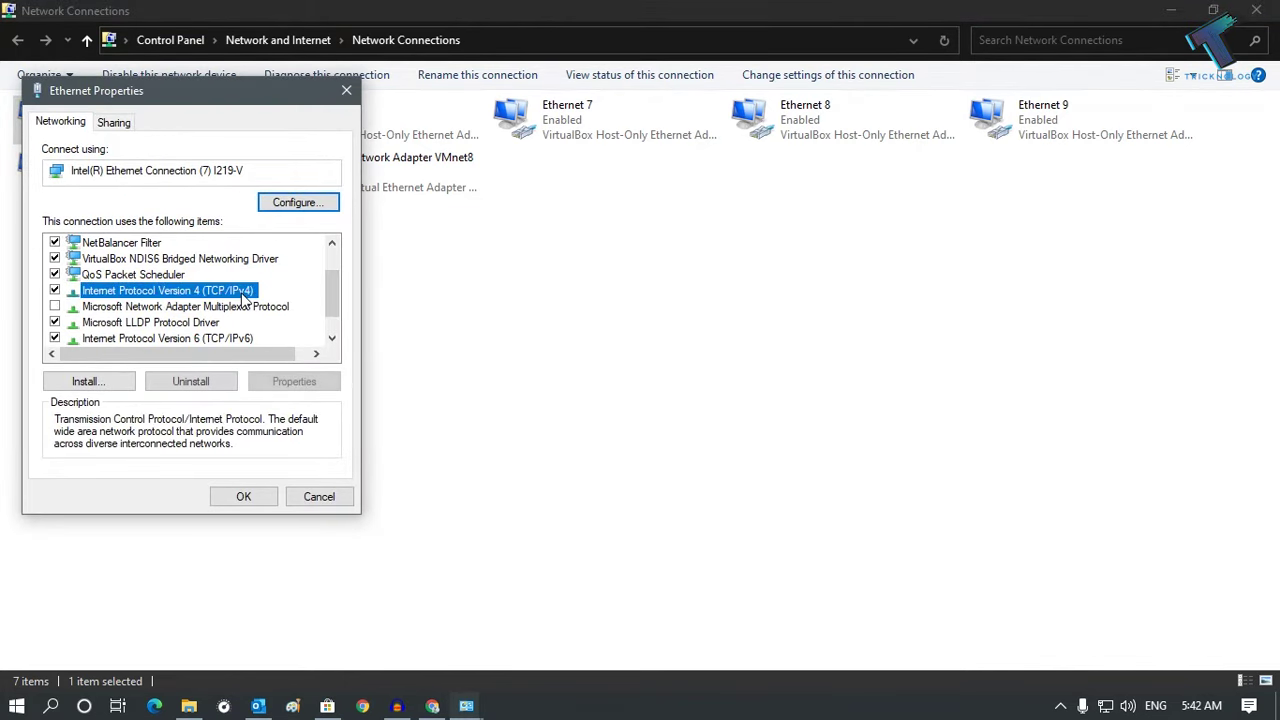
pyautogui.moveTo(250, 170); pyautogui.dragTo(500, 149)
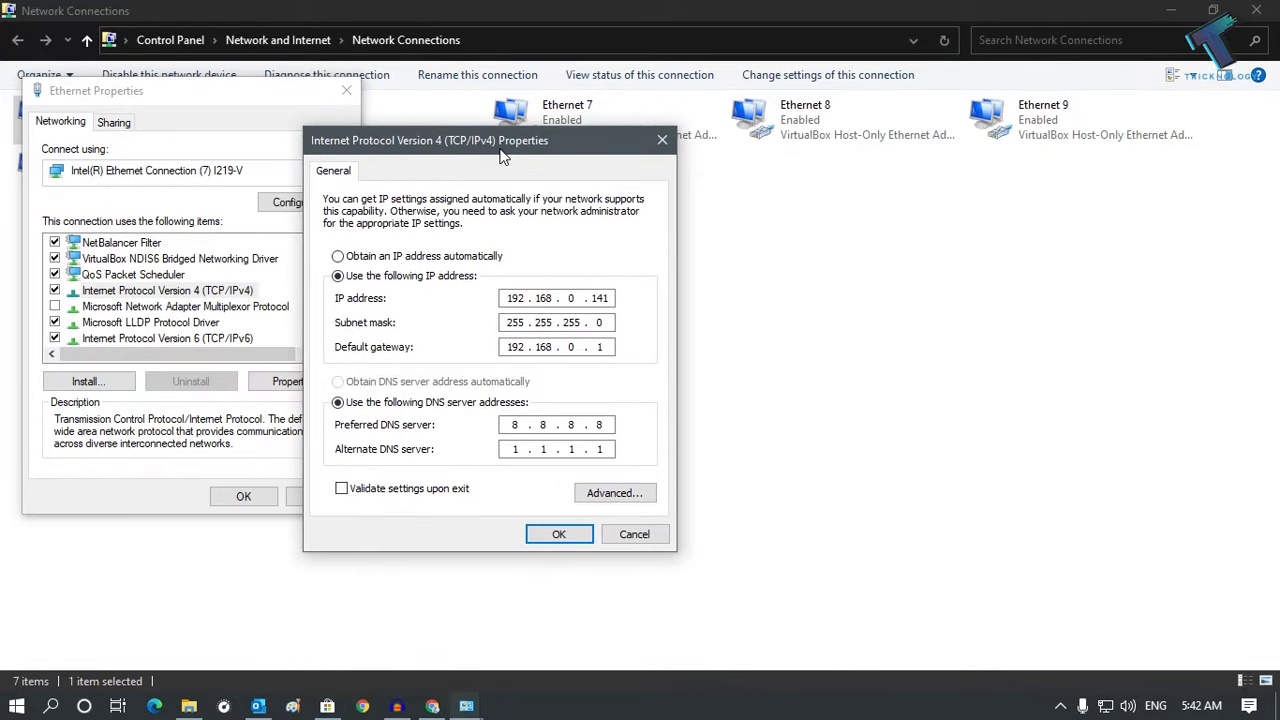
# Set the preferred DNS server to 8.8.8.8 and the alternate to 8.8.4.4, and apply the Ethernet properties
pyautogui.moveTo(513, 425); pyautogui.dragTo(555, 430)
pyautogui.write('8 . 8 . 8 . 8')
pyautogui.moveTo(514, 449); pyautogui.dragTo(547, 460)
pyautogui.write('88')
pyautogui.press('BackSpace')
pyautogui.write('.8.4.4')
pyautogui.click(576, 545)
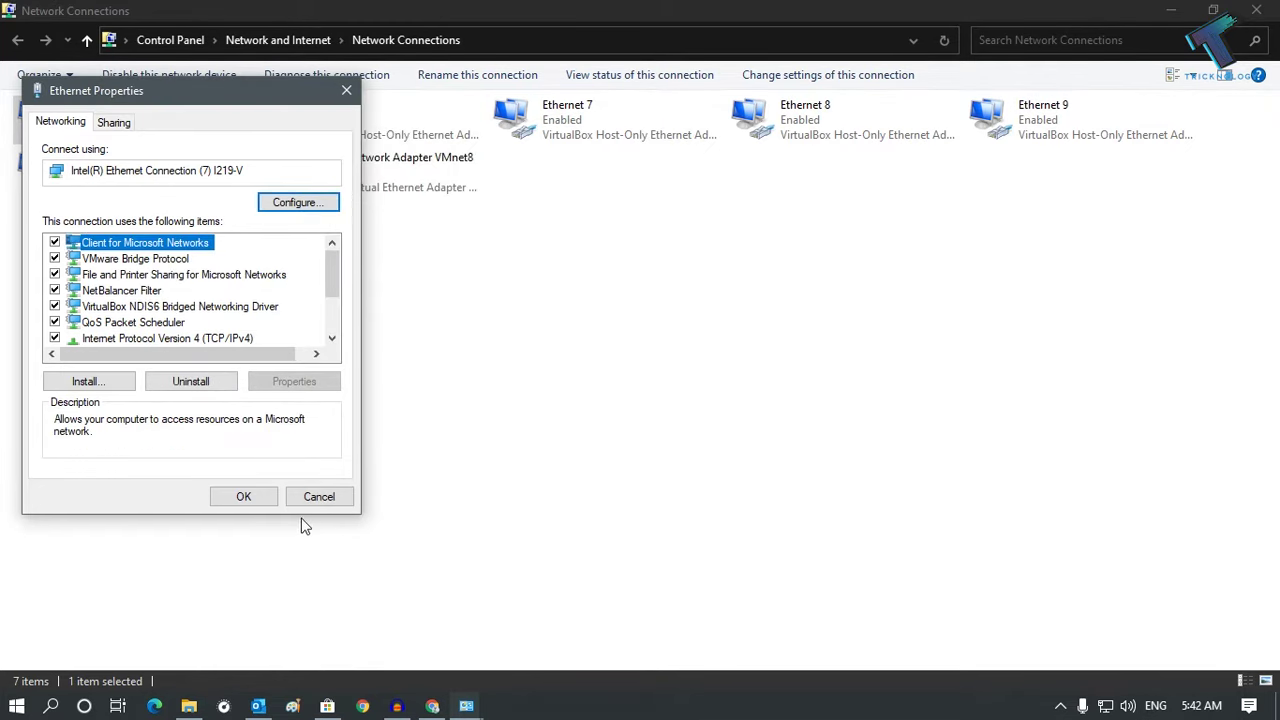
pyautogui.click(257, 500)
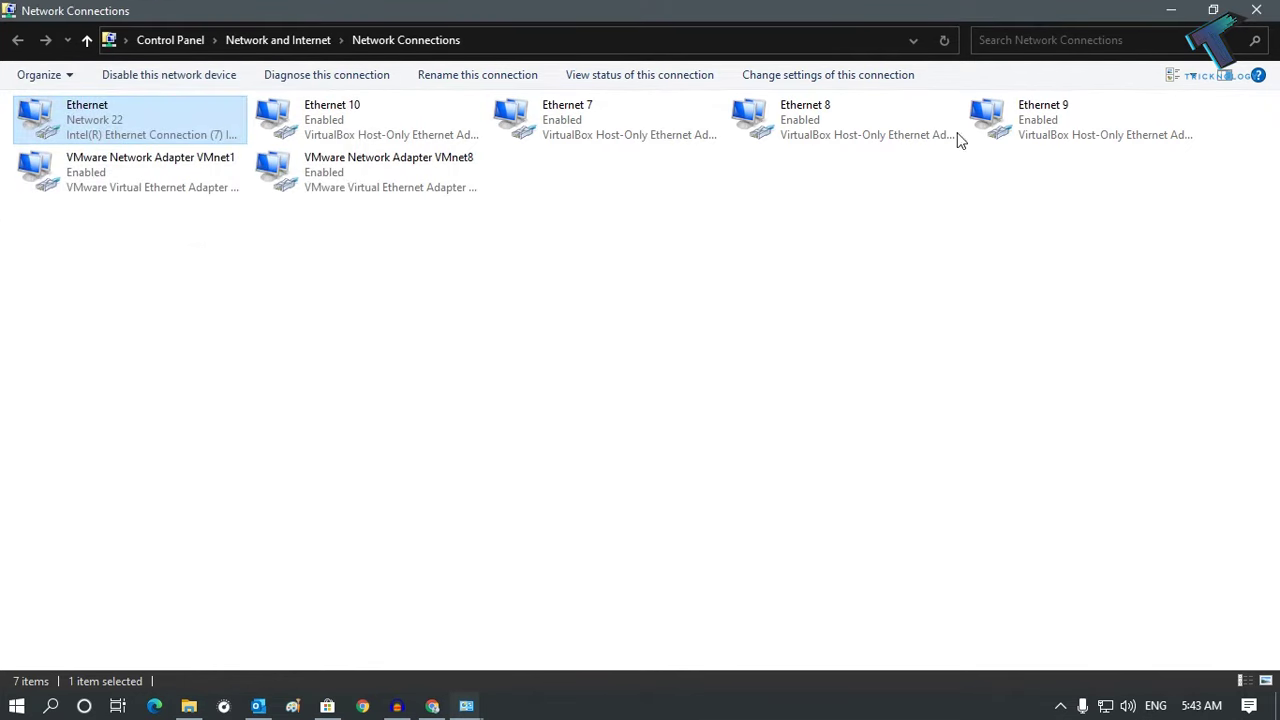
# Close the Network Connections and Network and Sharing Center windows
pyautogui.moveTo(740, 10); pyautogui.dragTo(704, 91)
pyautogui.click(1030, 82)
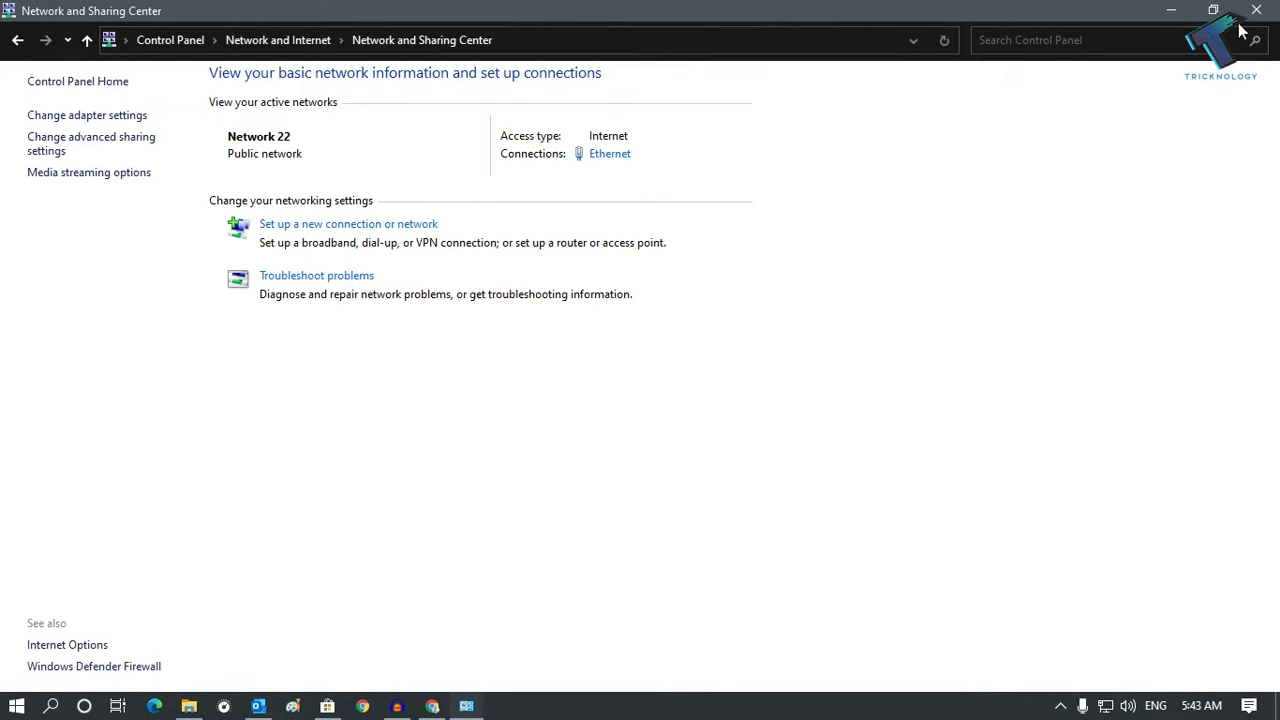
pyautogui.click(1256, 12)
# Open Command Prompt as administrator and move its window fully onto the desktop
pyautogui.click(8, 710)
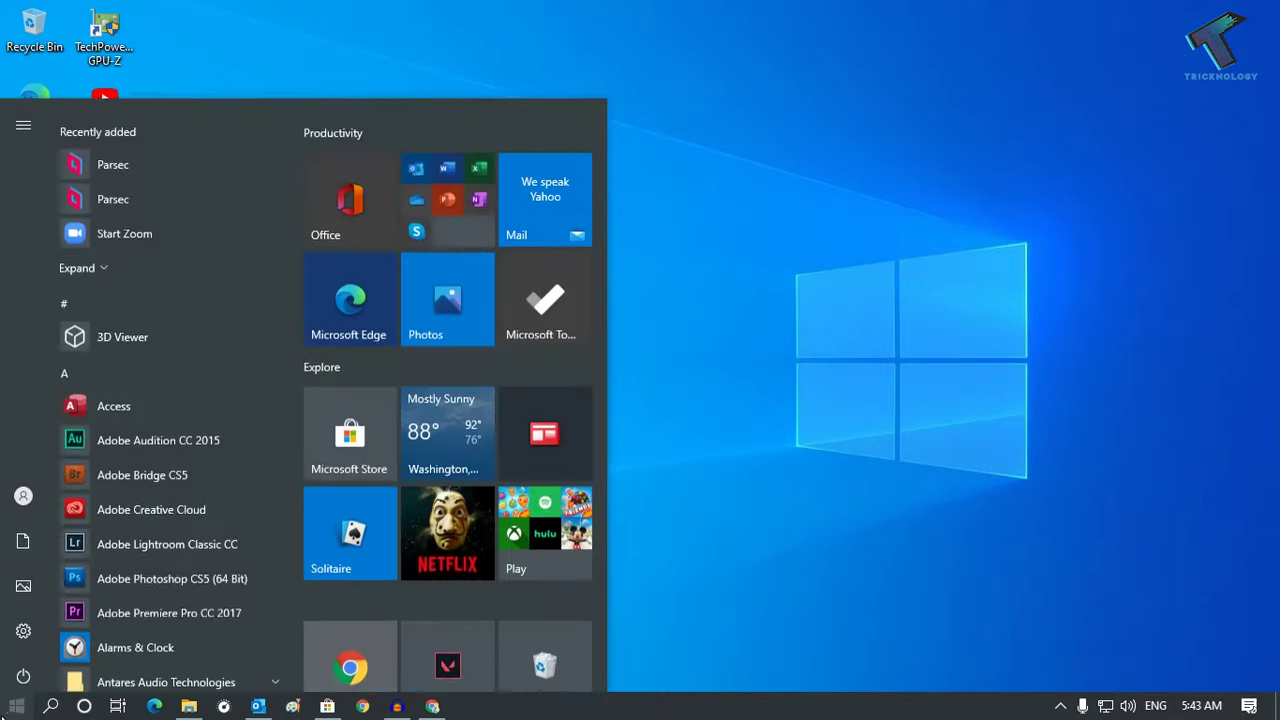
pyautogui.write('cmd')
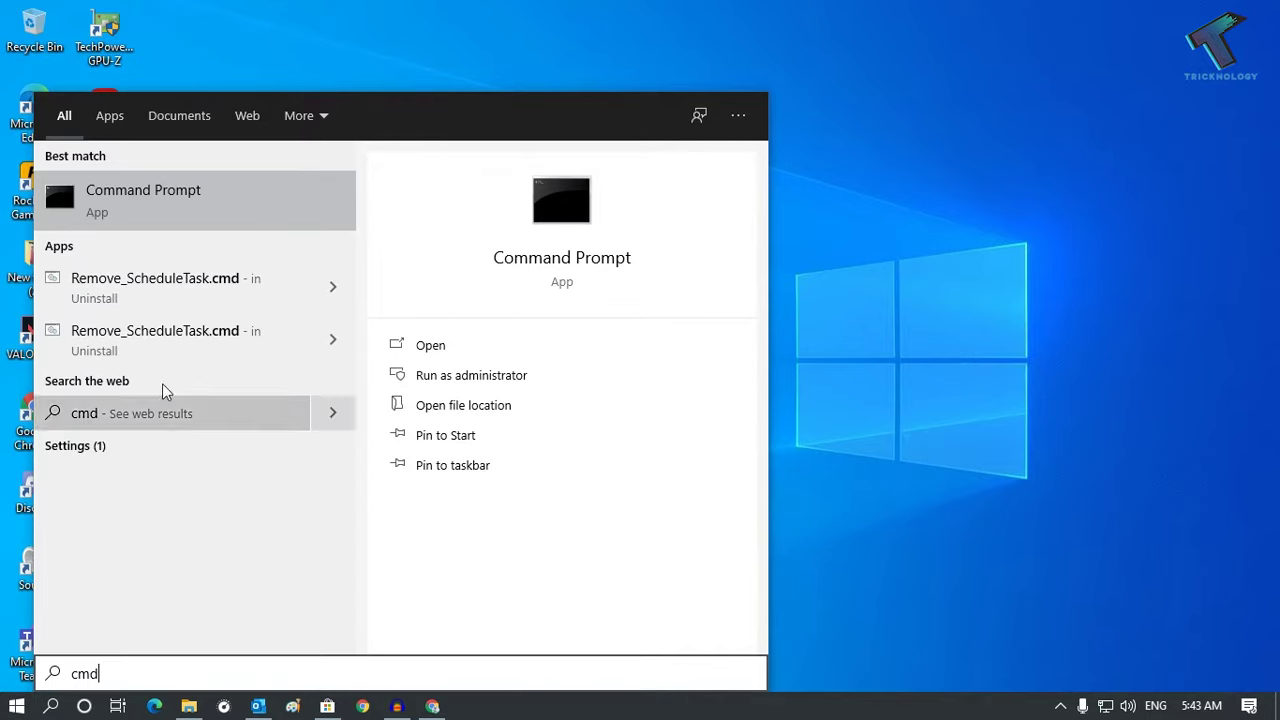
pyautogui.rightClick(174, 206)
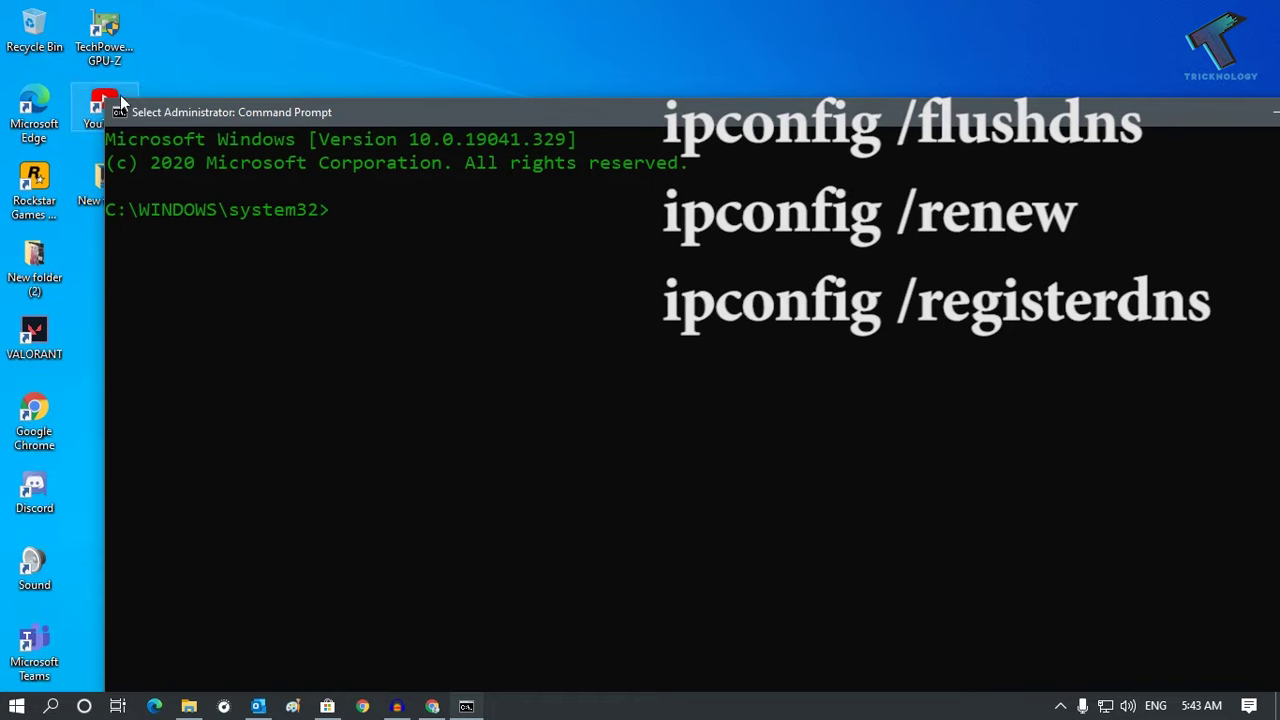
pyautogui.moveTo(104, 104); pyautogui.dragTo(43, 30)
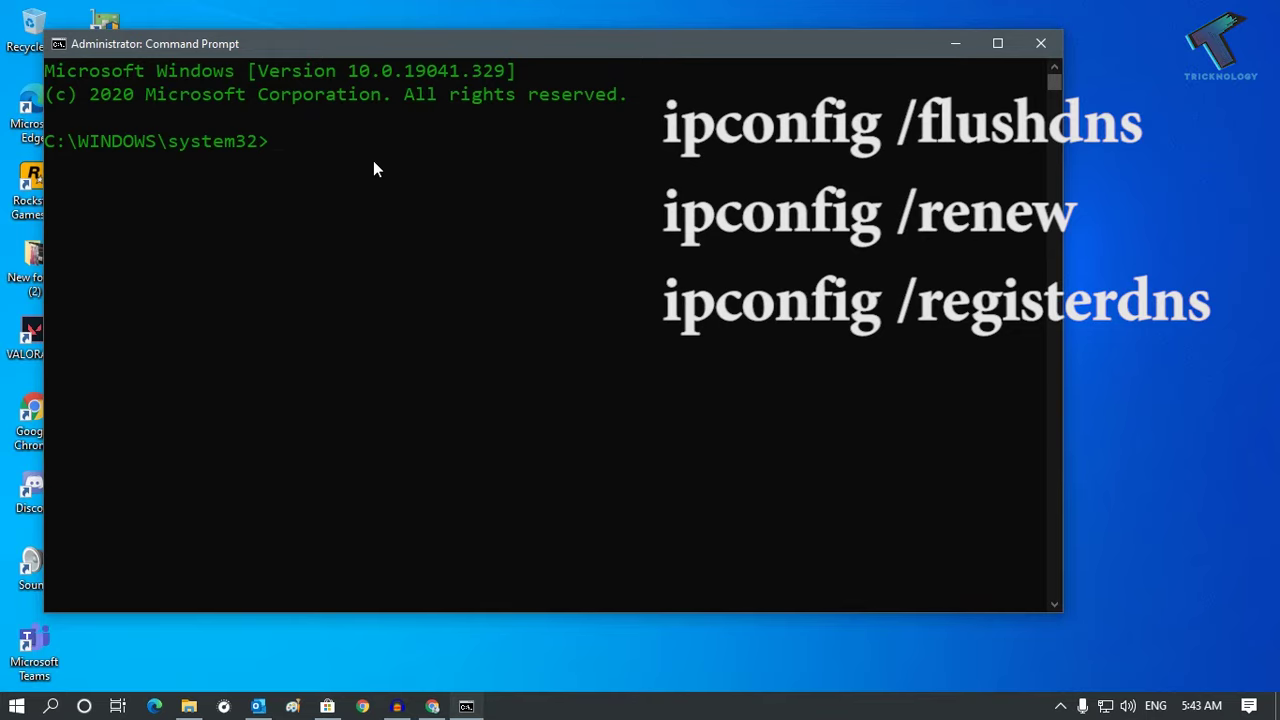
# Flush the DNS resolver cache with ipconfig /flushdns, correcting the mistyped /flusdns option
pyautogui.write('ipconfig /flusdns')
pyautogui.press('Return')
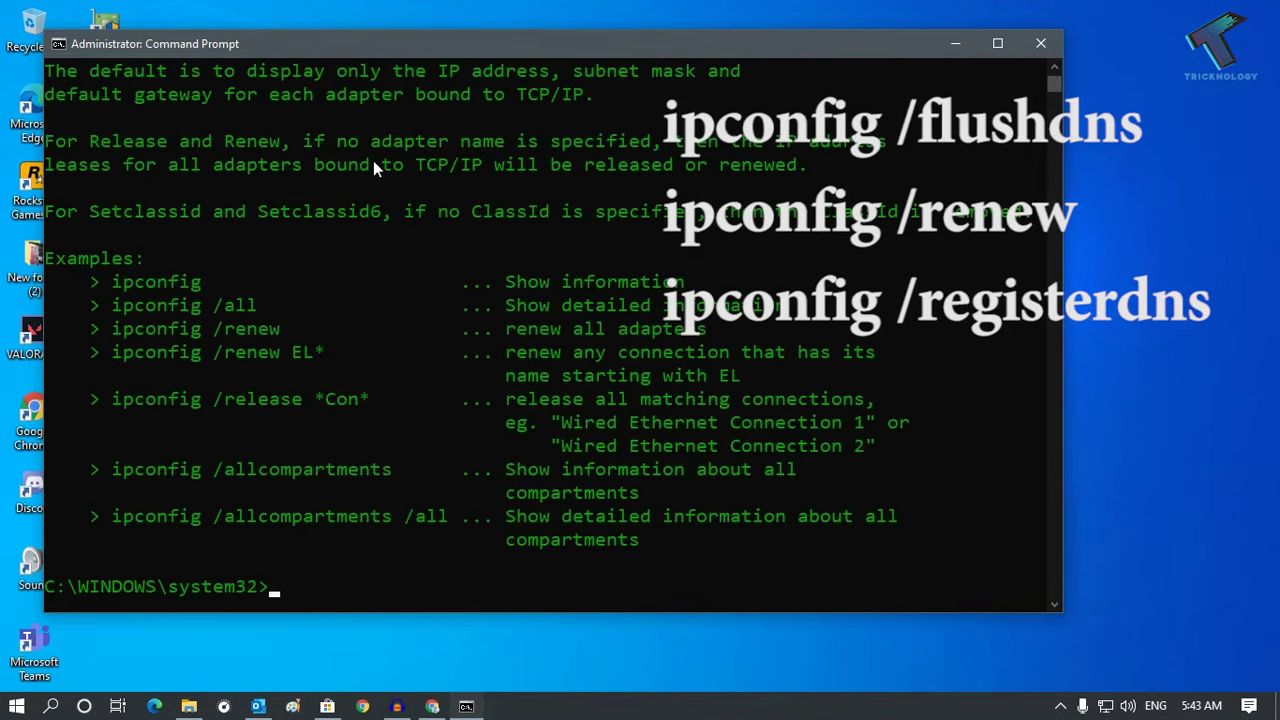
pyautogui.press('Up')
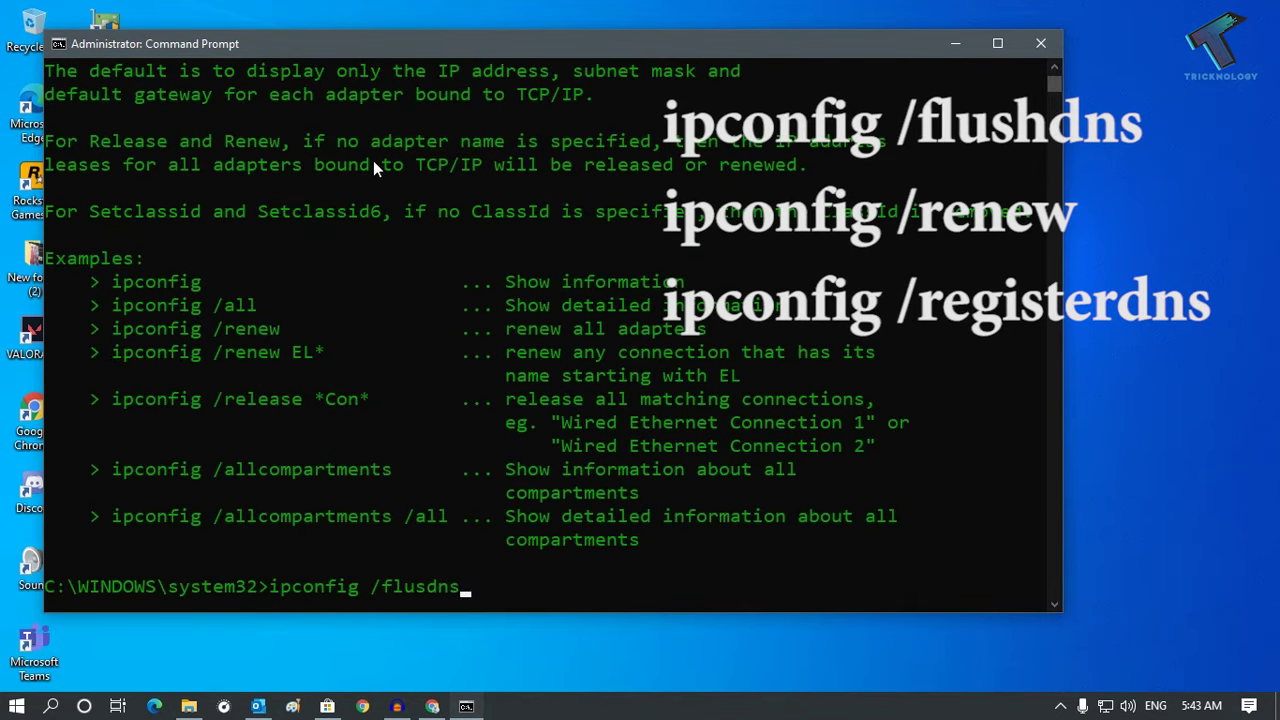
pyautogui.press('Left')
pyautogui.press('Left')
pyautogui.press('Left')
pyautogui.write('h')
pyautogui.scroll(-8, 373, 160)
pyautogui.scroll(2, 387, 148)
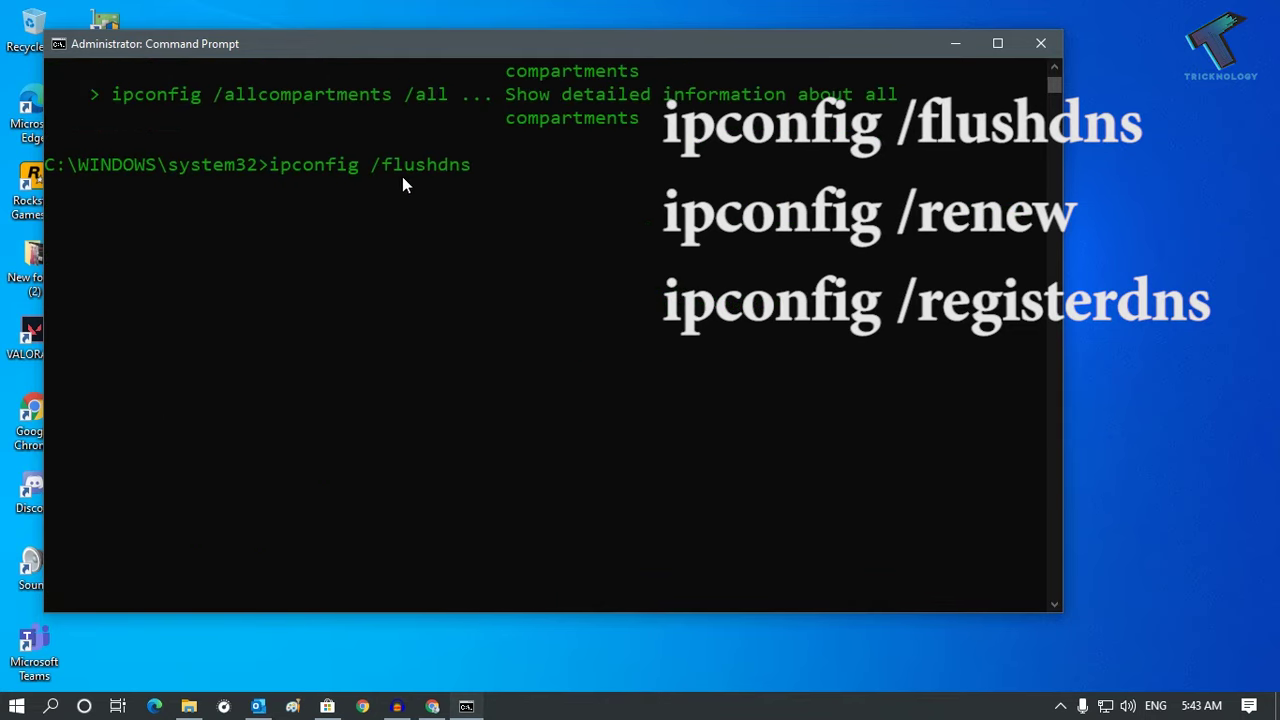
pyautogui.click(495, 169)
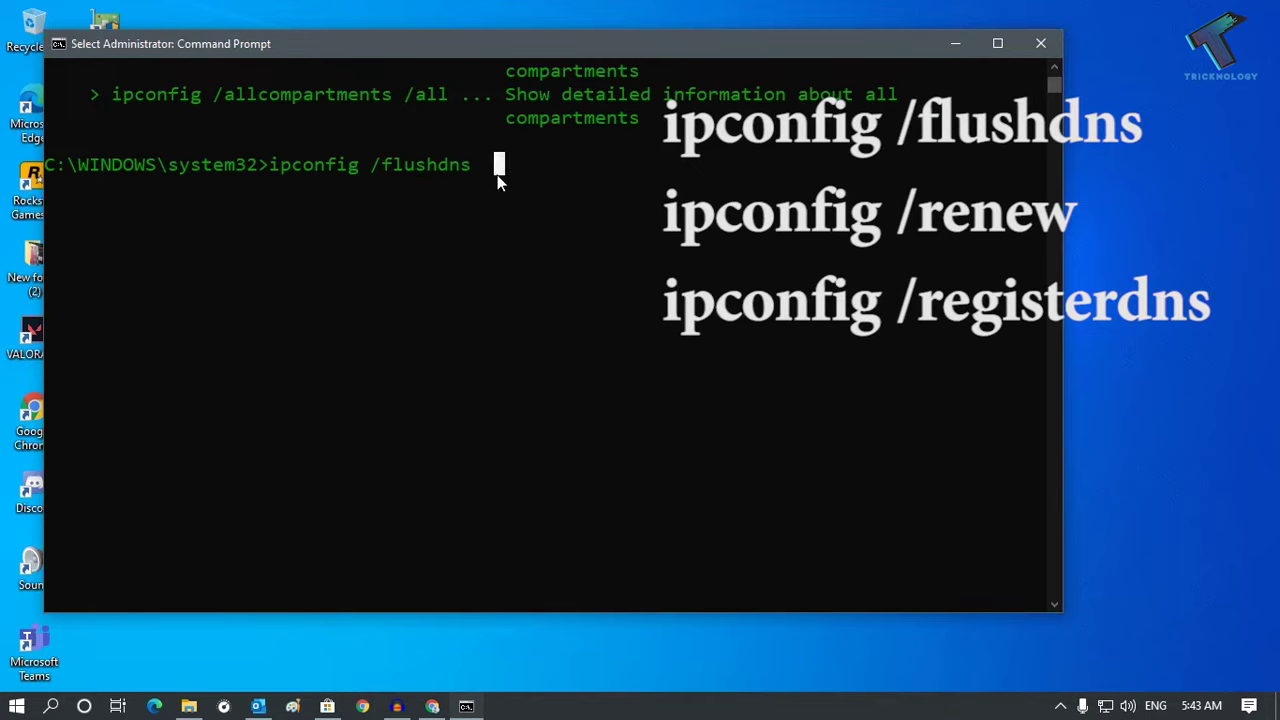
pyautogui.press('Escape')
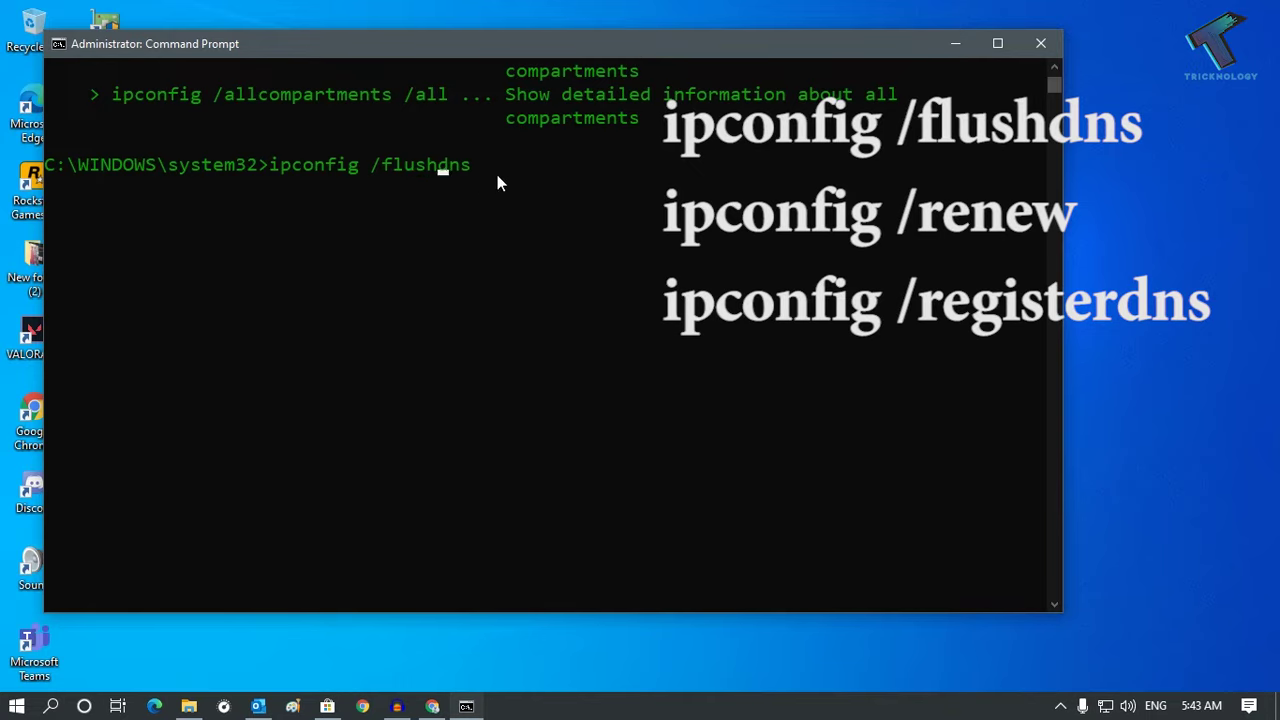
pyautogui.press('Return')
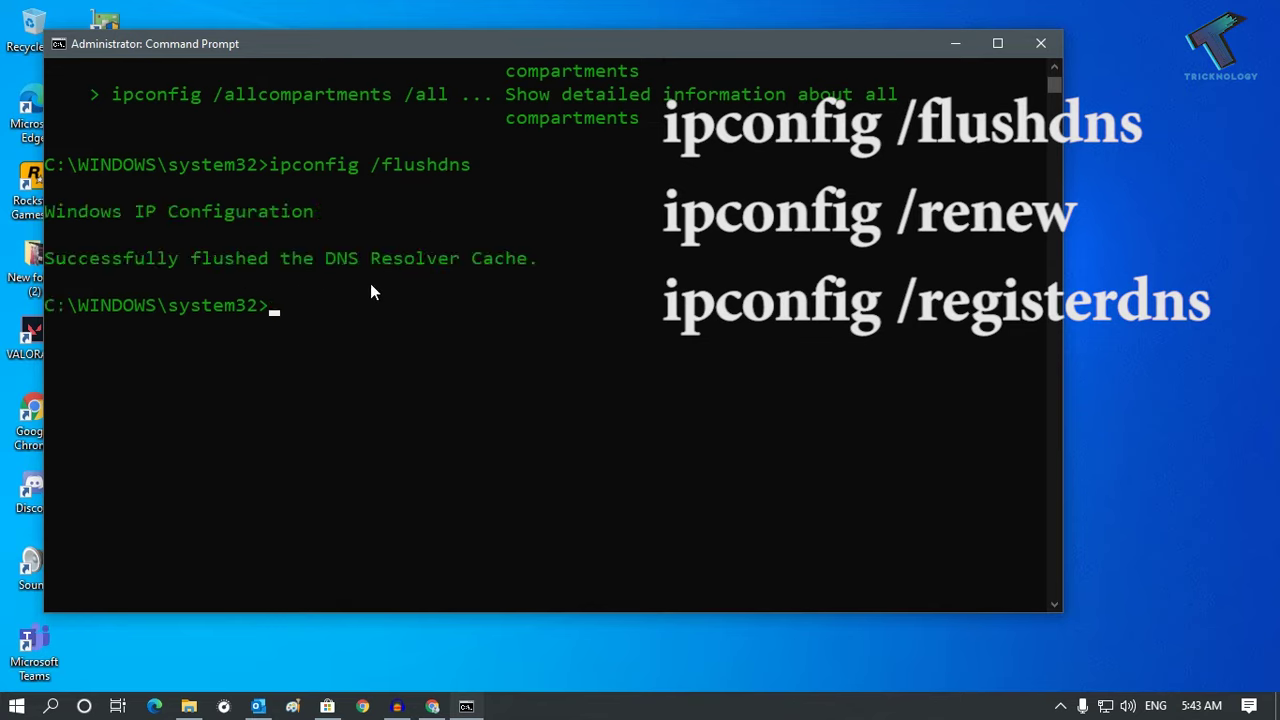
# Renew the IP configuration with ipconfig /renew and register the DNS resource records with ipconfig /registerdns
pyautogui.write('ipconfig /renew')
pyautogui.press('Return')
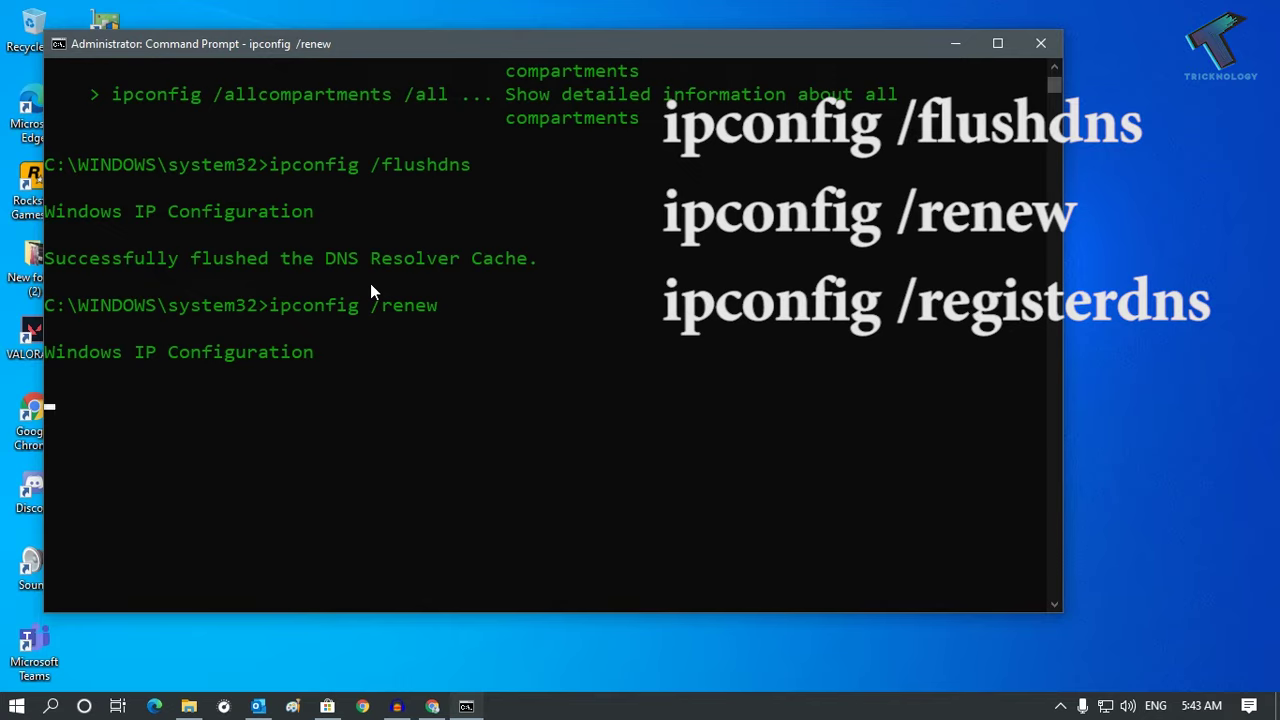
pyautogui.scroll(-1, 370, 290)
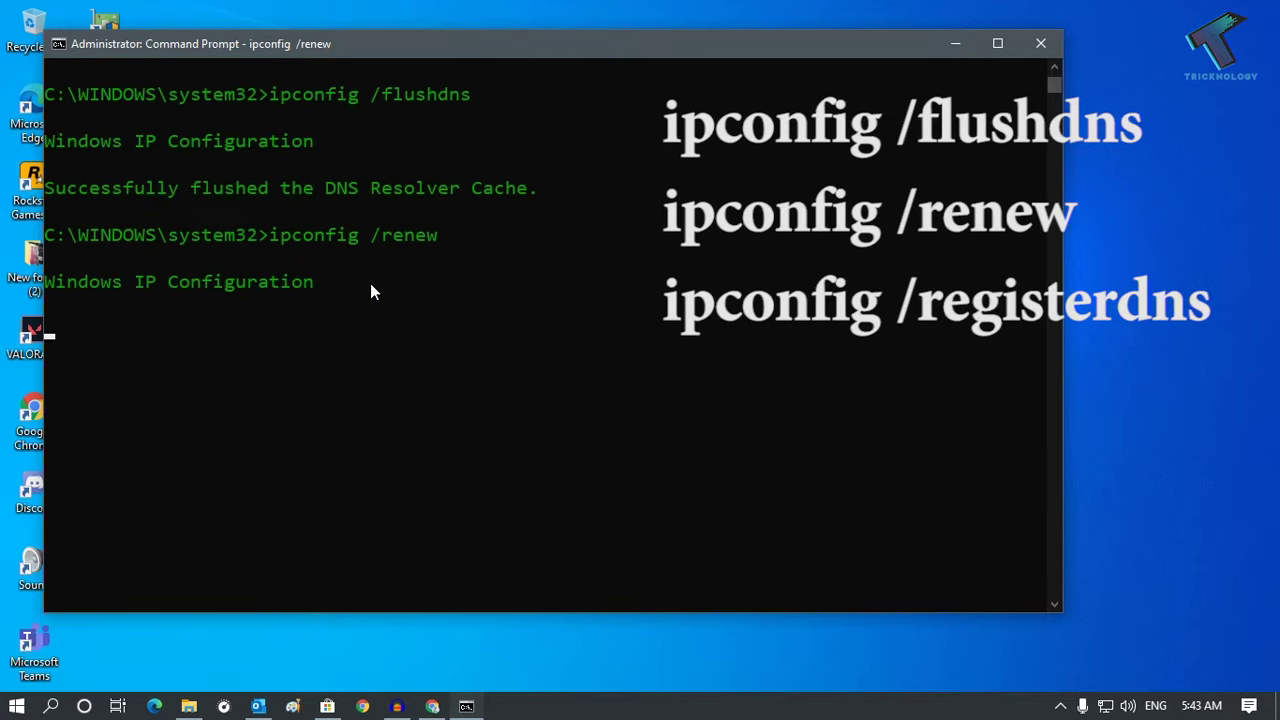
pyautogui.scroll(-6, 370, 283)
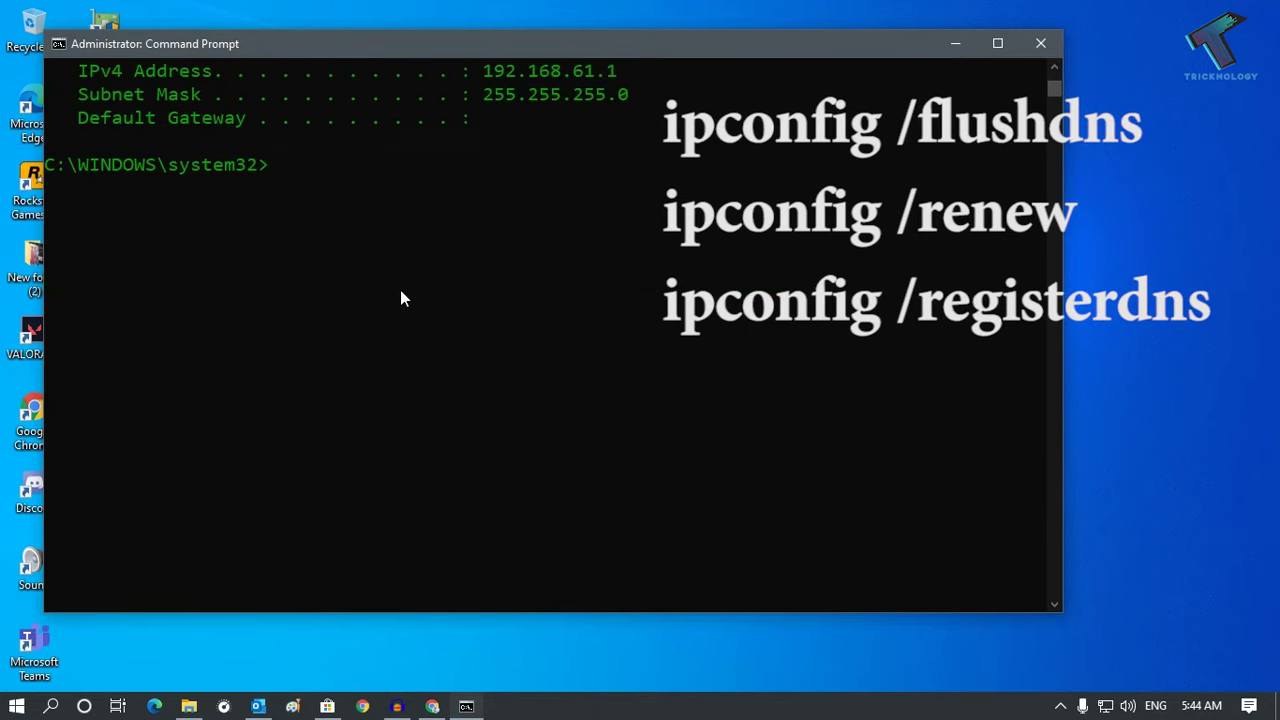
pyautogui.write('ipconfig /registerdns')
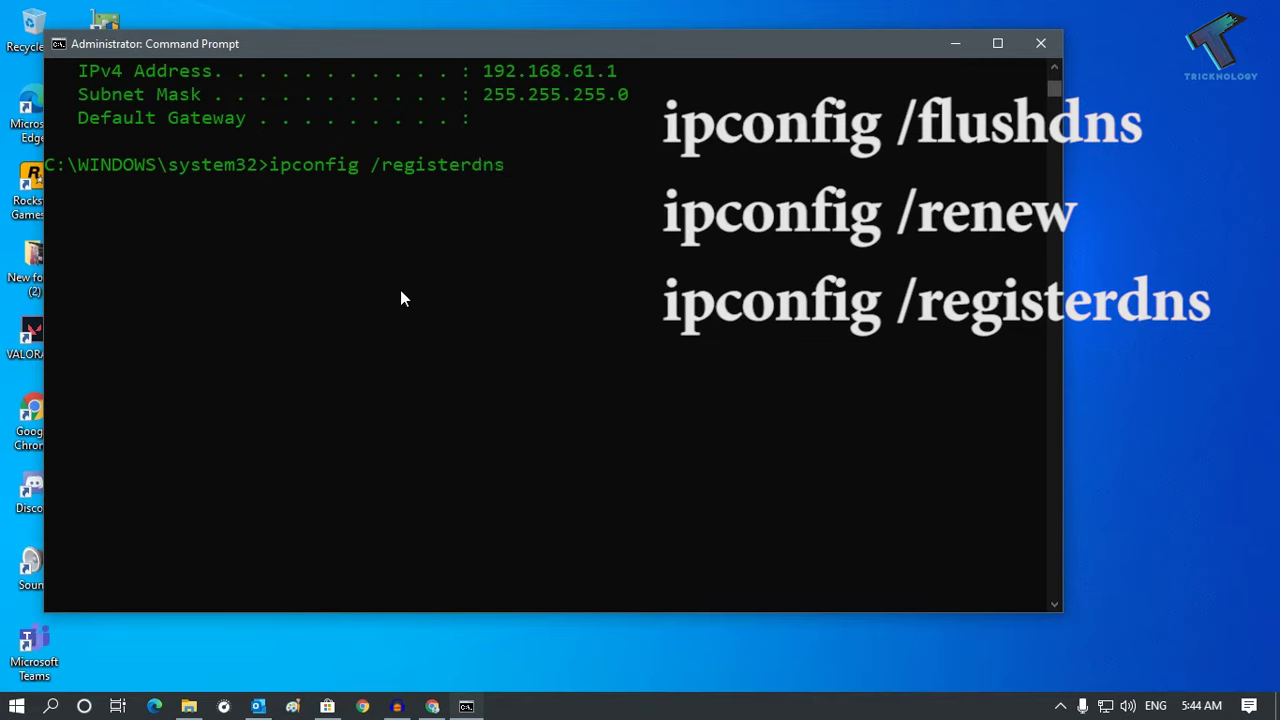
pyautogui.press('Return')
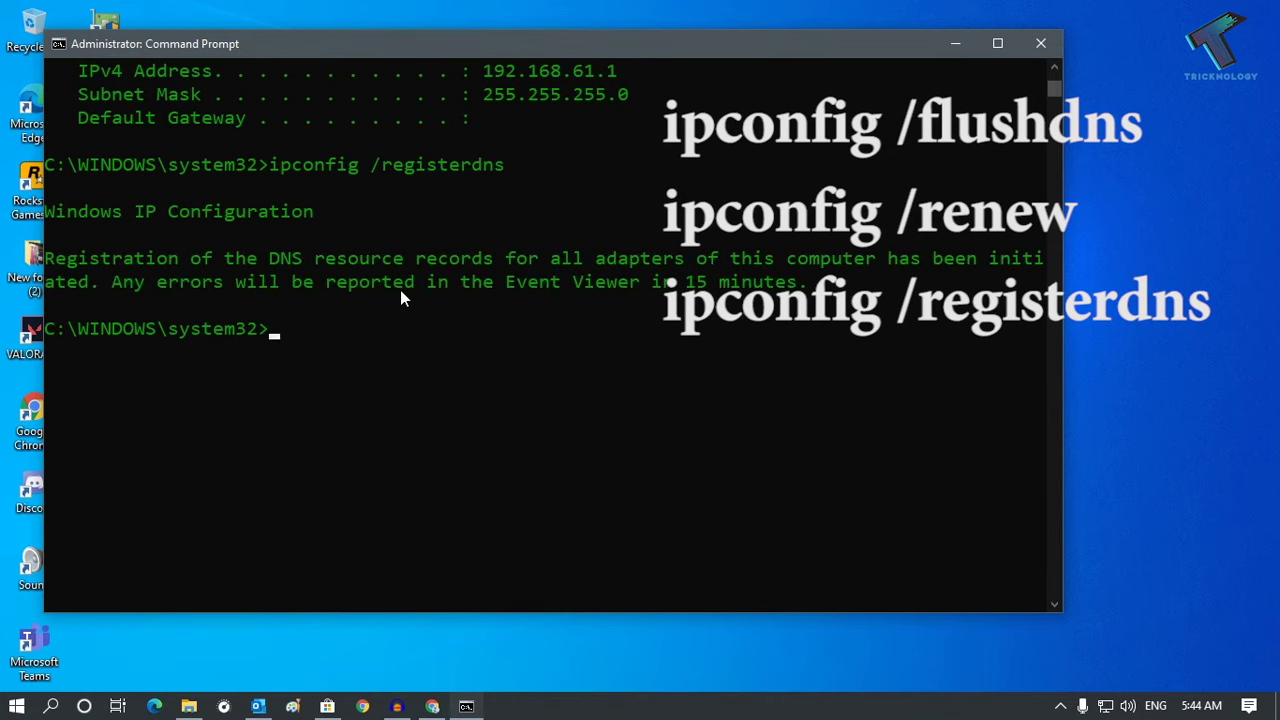
# Switch to Chrome, load google.com to test the connection, and minimize the browser window
pyautogui.click(432, 706)
pyautogui.write('google.com')
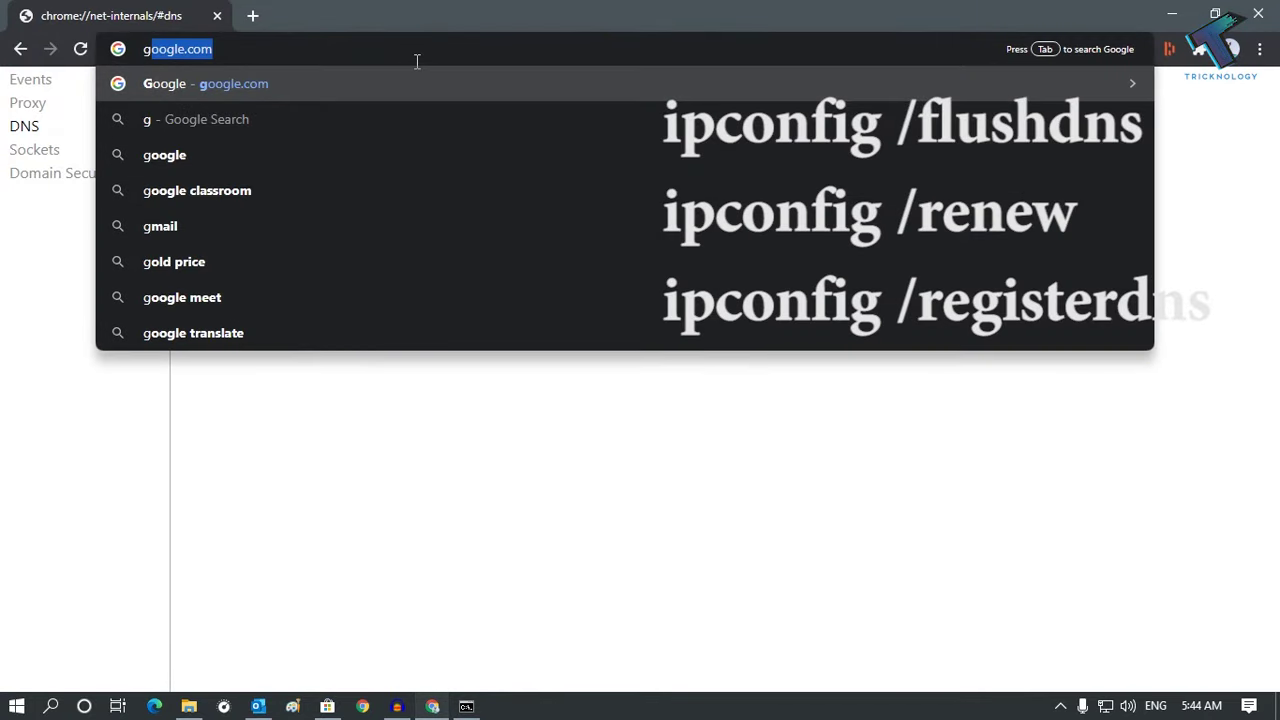
pyautogui.press('Return')
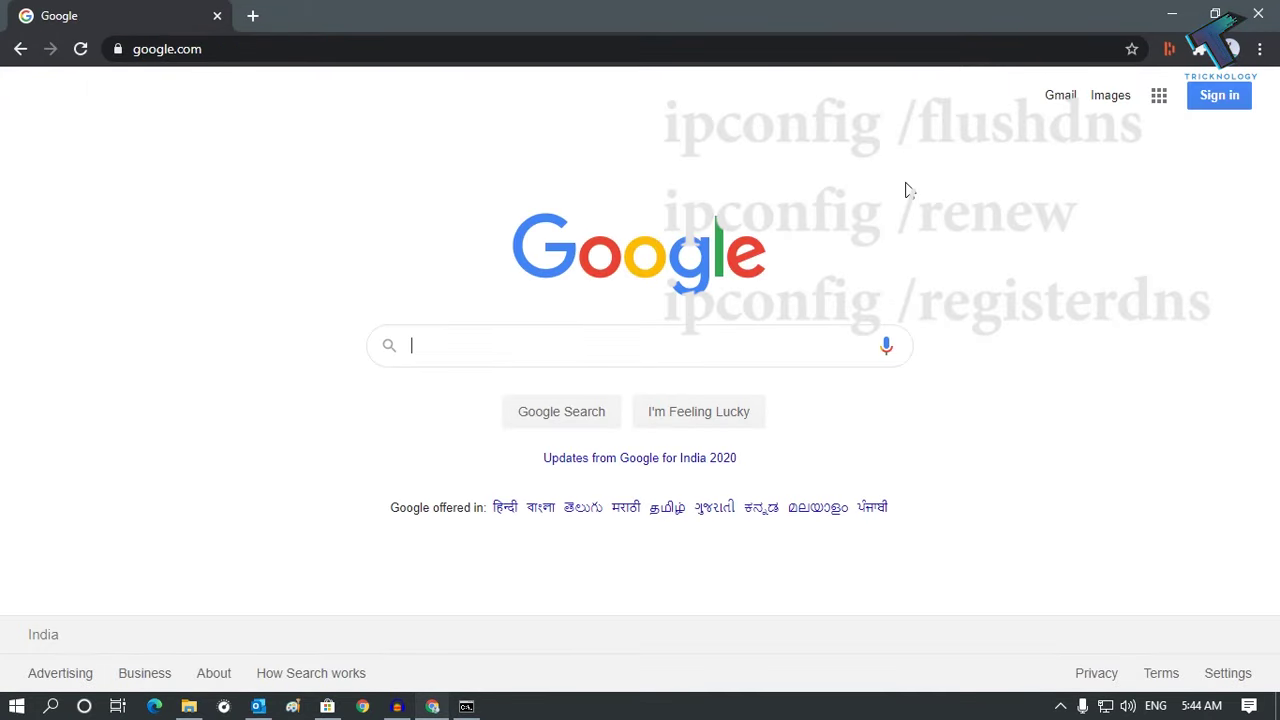
pyautogui.click(1174, 24)
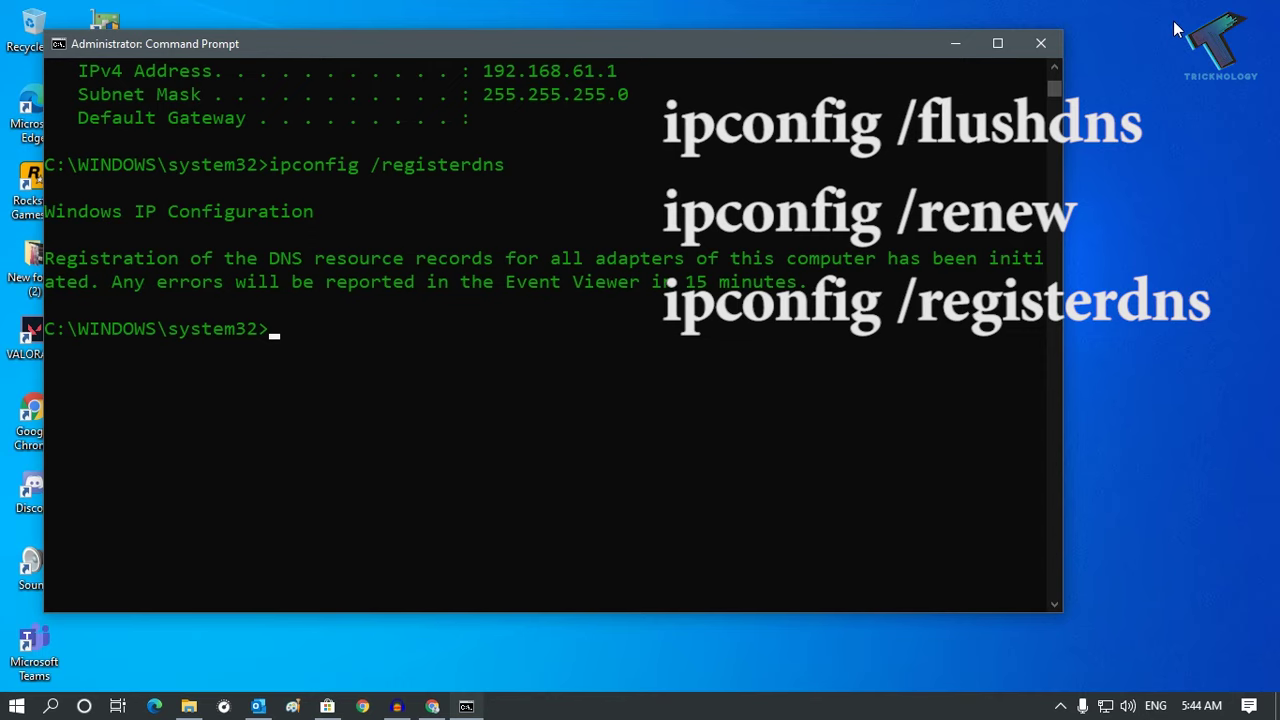